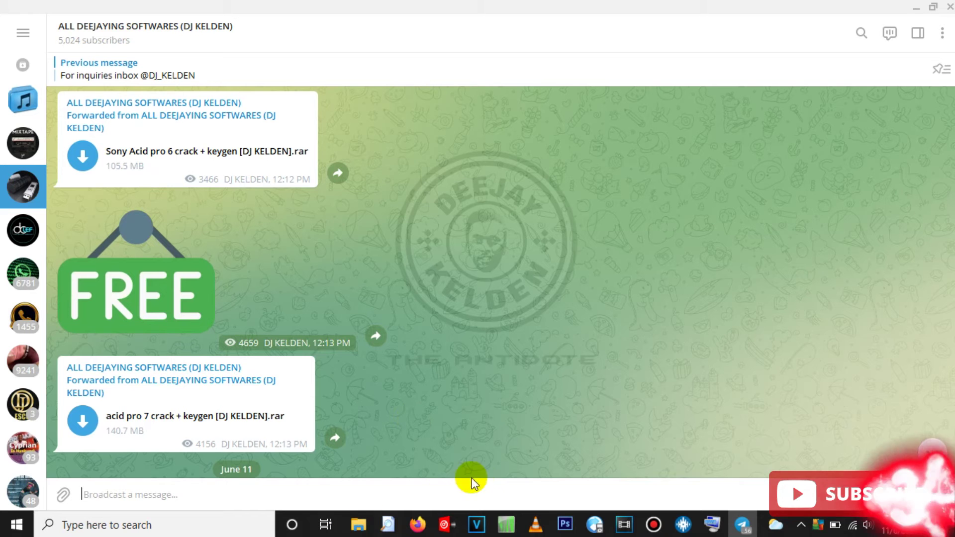
- Switch to Sony ACID Pro and dismiss the upgrade notice
{"action": "left_click", "coordinate": [500, 532]}
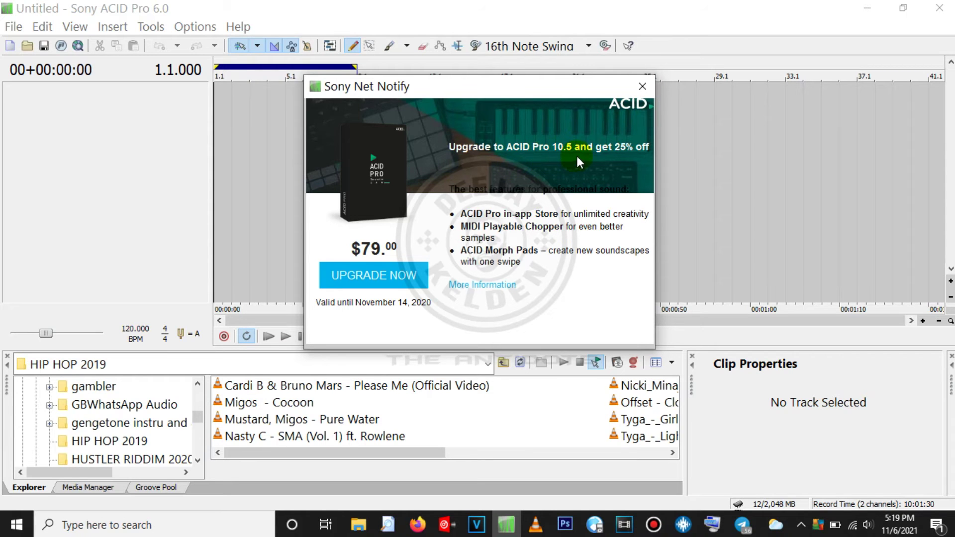
{"action": "left_click", "coordinate": [642, 87]}
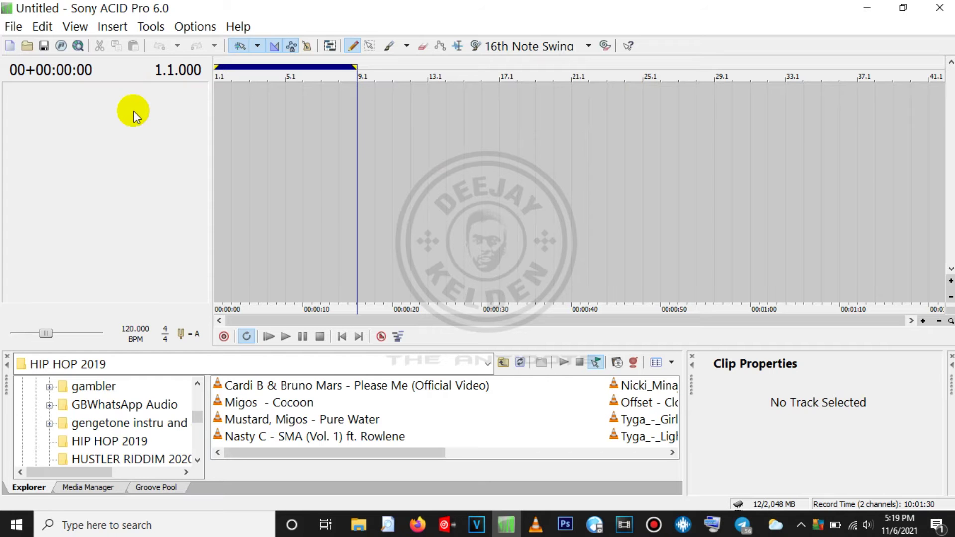
- Switch to Everything and search the computer's files for "arrowboy"
{"action": "left_click", "coordinate": [388, 527]}
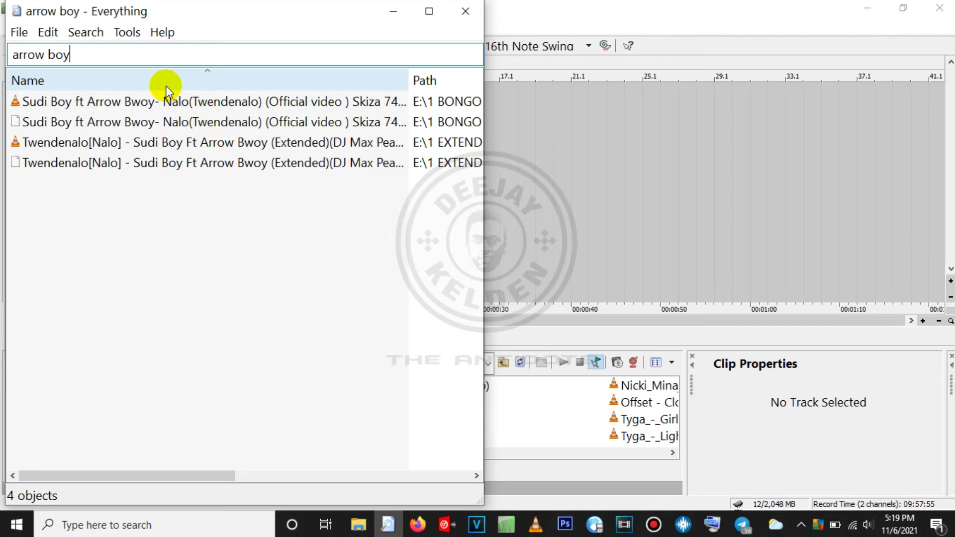
{"action": "key", "text": "BackSpace"}
{"action": "key", "text": "BackSpace"}
{"action": "key", "text": "BackSpace"}
{"action": "key", "text": "BackSpace"}
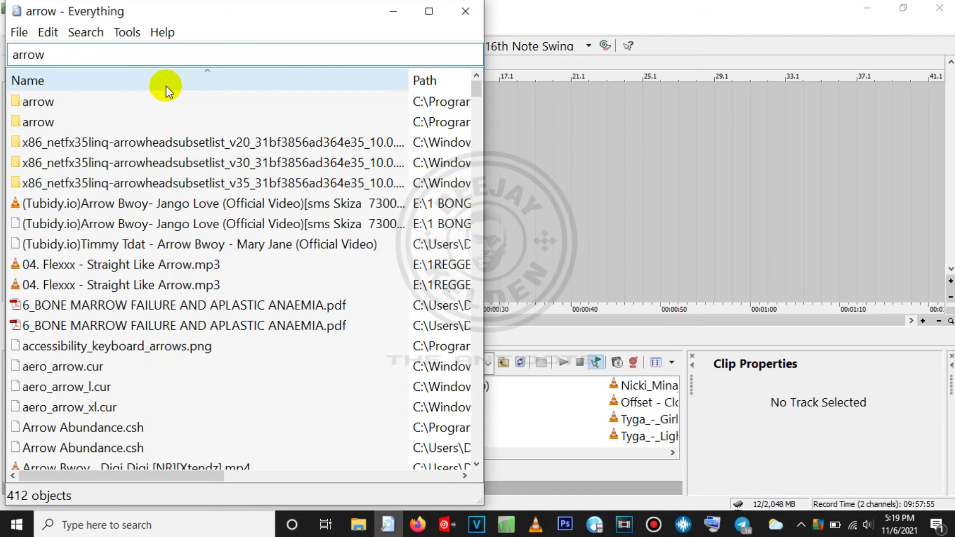
{"action": "type", "text": "boy"}
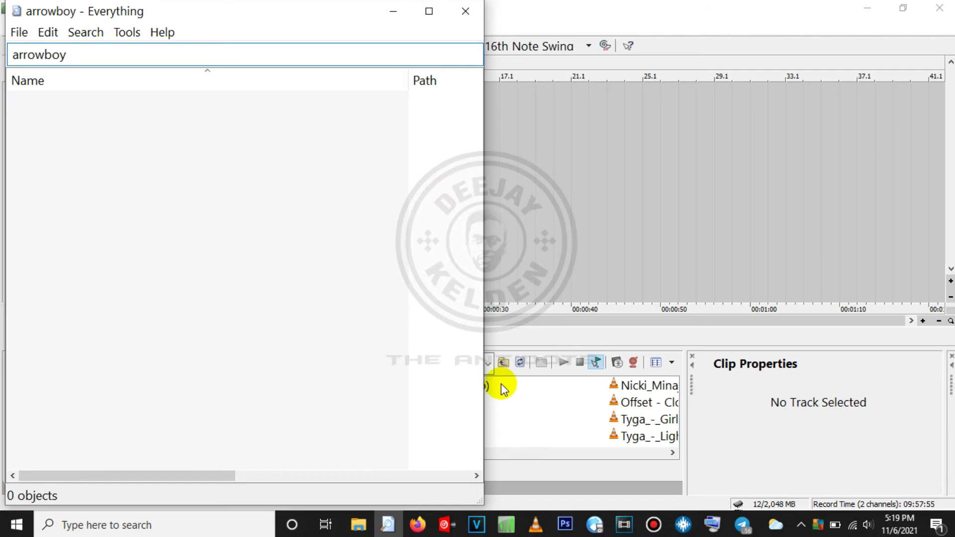
- Launch VirtualDJ and look over its most used settings, then minimize the application
{"action": "left_click", "coordinate": [446, 527]}
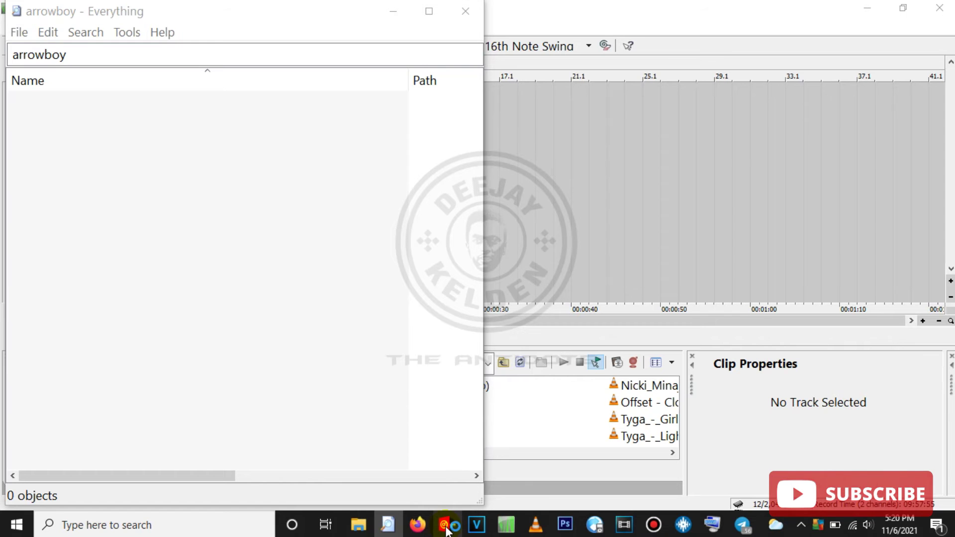
{"action": "left_click", "coordinate": [528, 399]}
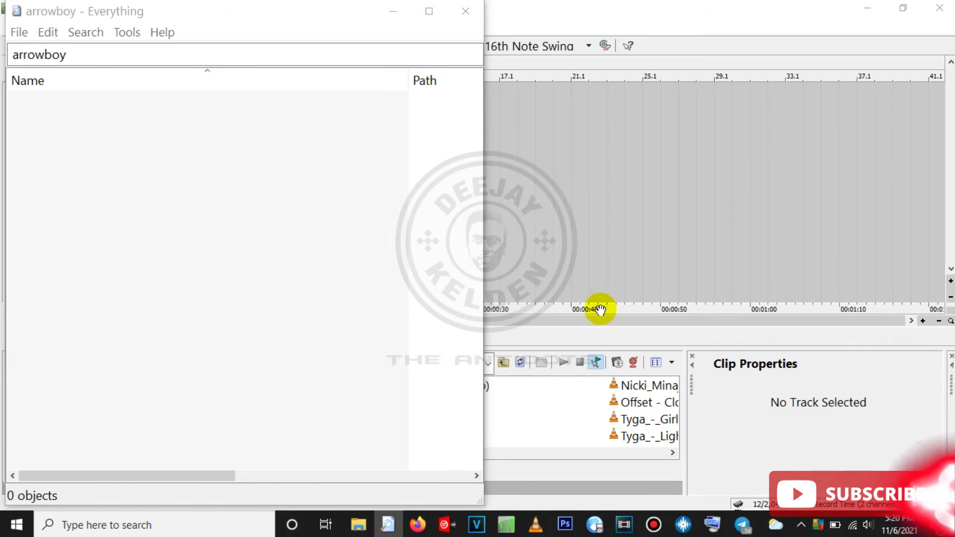
{"action": "left_click", "coordinate": [639, 272]}
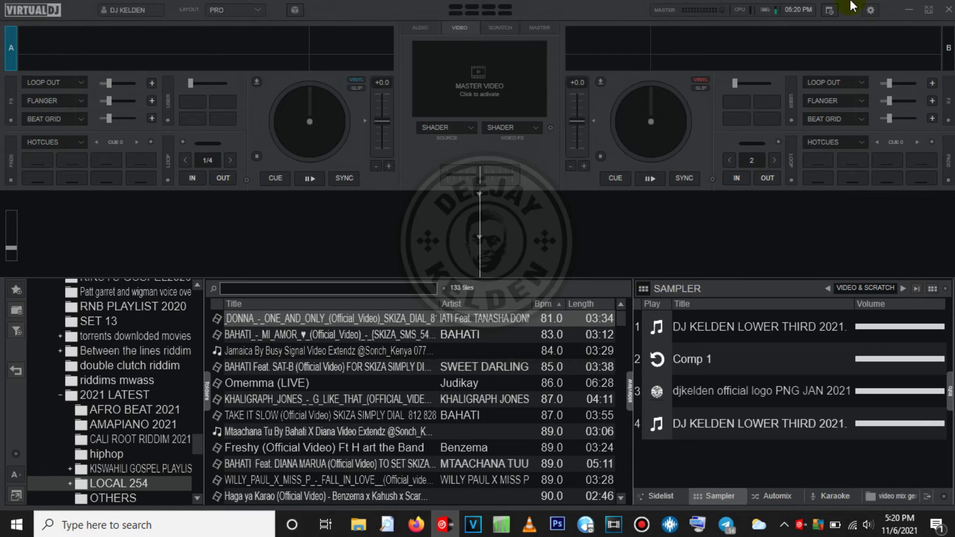
{"action": "left_click", "coordinate": [871, 10]}
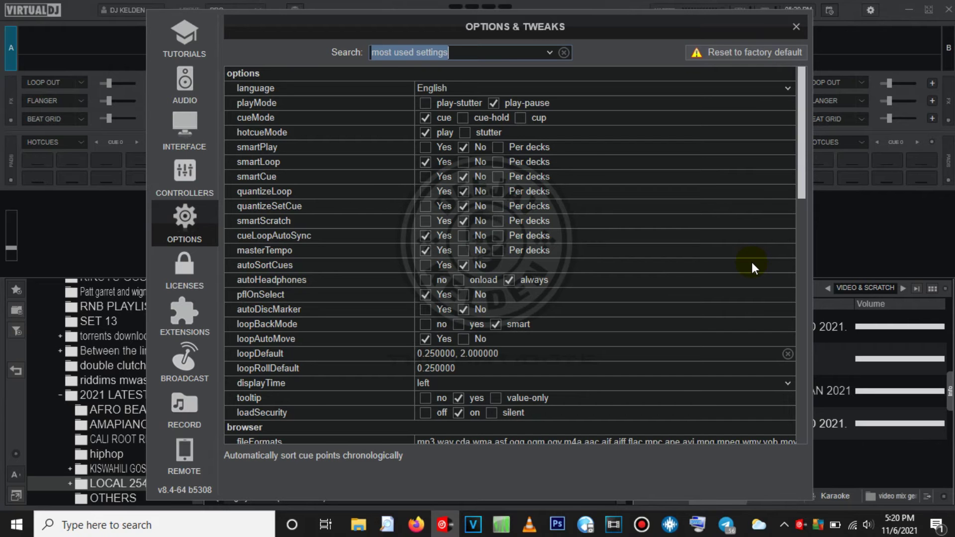
{"action": "left_click", "coordinate": [798, 28]}
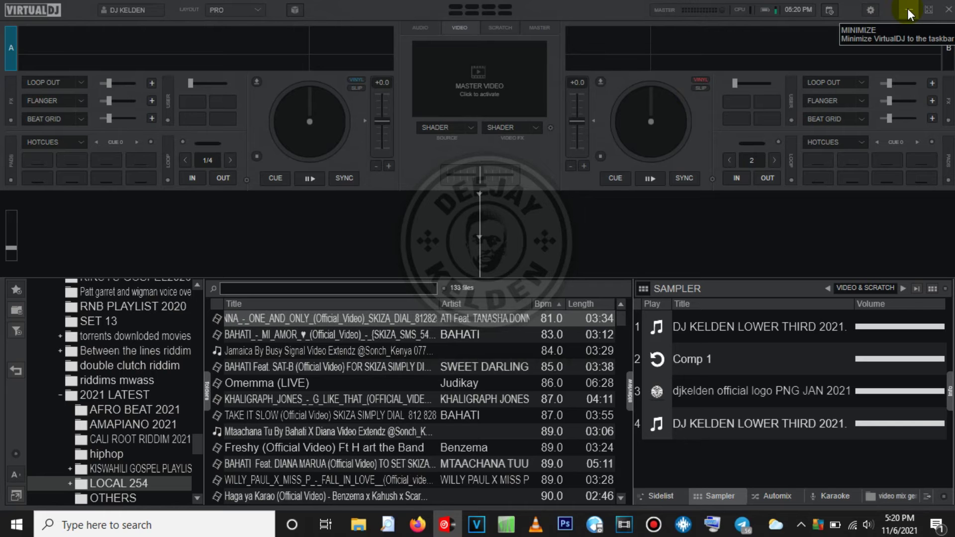
{"action": "left_click", "coordinate": [908, 9]}
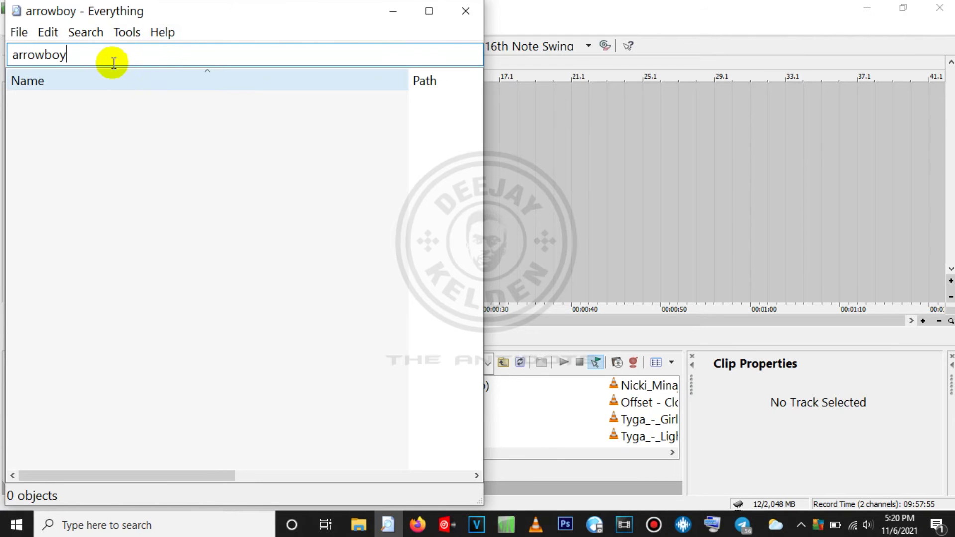
- Change the file search in Everything to "arrow bwoy"
{"action": "key", "text": "BackSpace"}
{"action": "key", "text": "BackSpace"}
{"action": "key", "text": "BackSpace"}
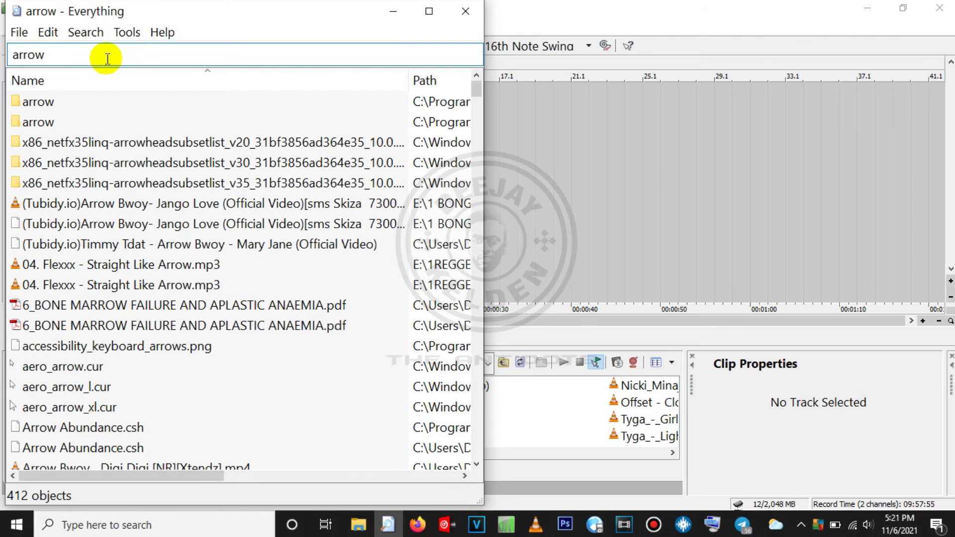
{"action": "type", "text": "boy"}
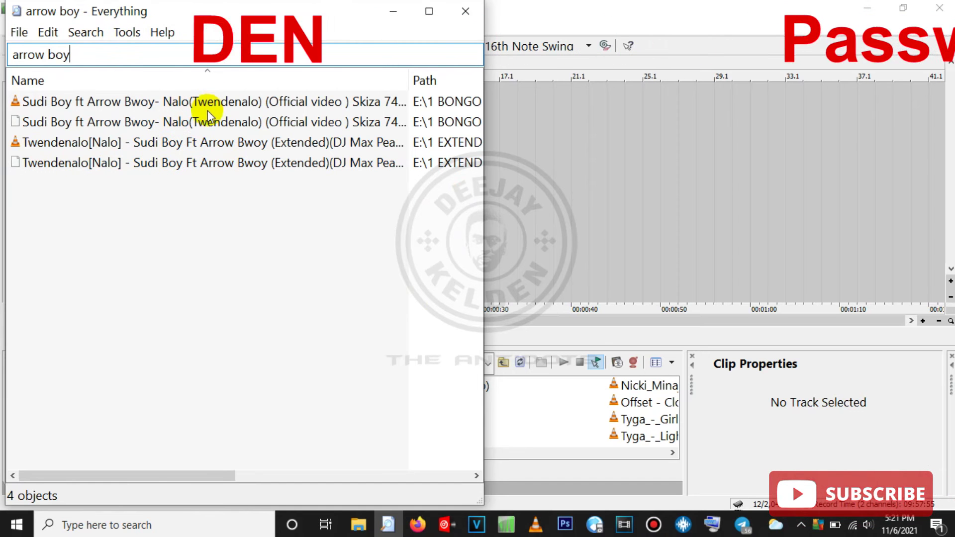
{"action": "left_click", "coordinate": [58, 56]}
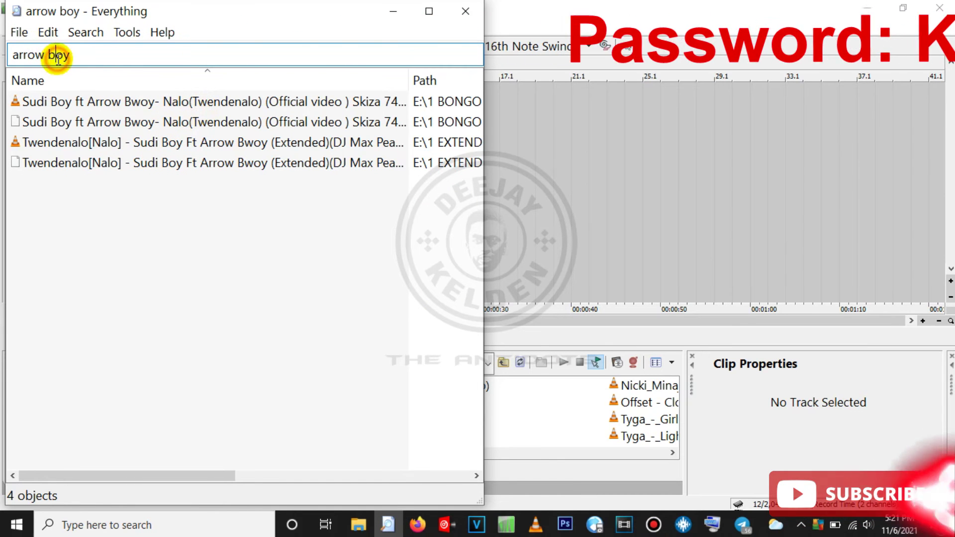
{"action": "type", "text": "w"}
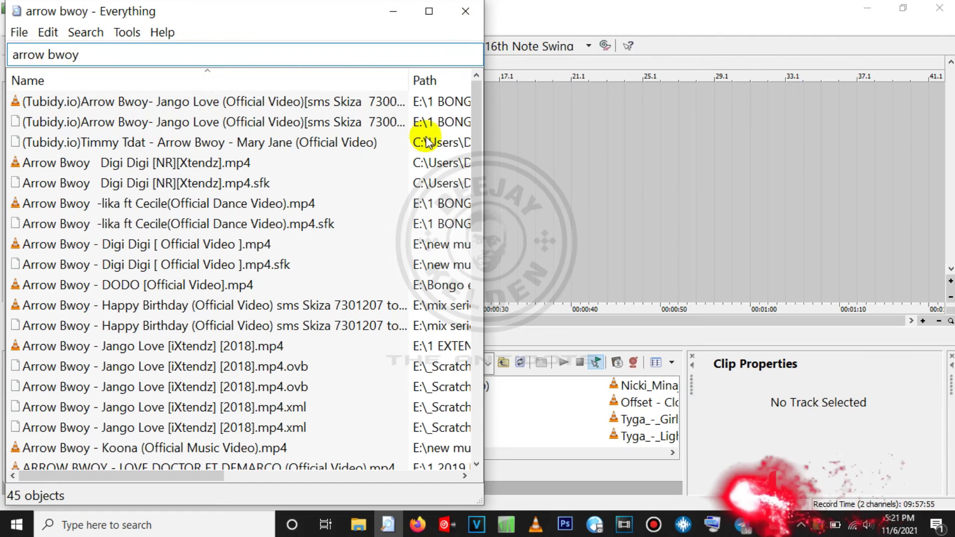
- Add "Arrow Bwoy Digi Digi [NR][Xtendz].mp4" from the search results to the ACID Pro timeline and align its event with the project start
{"action": "left_click_drag", "start_coordinate": [475, 106], "coordinate": [477, 208]}
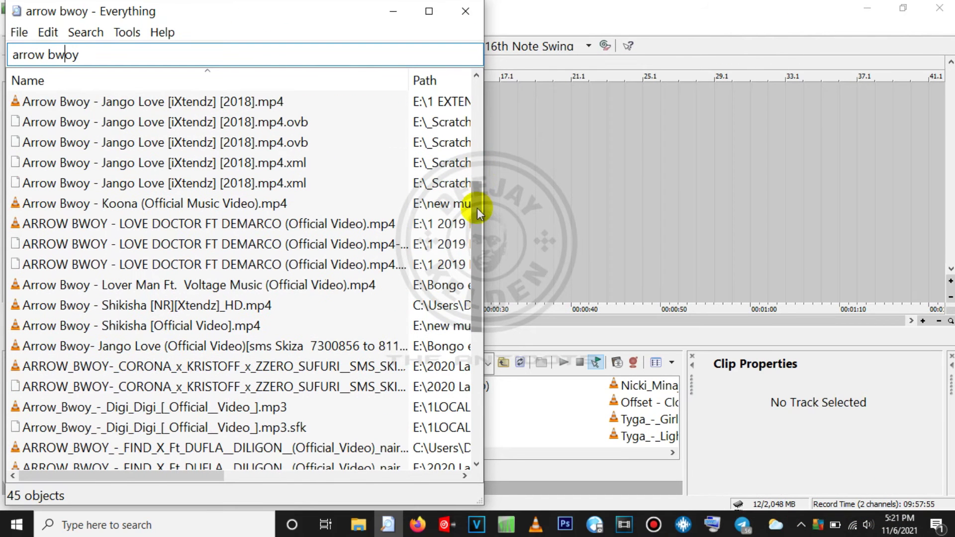
{"action": "left_click_drag", "start_coordinate": [476, 208], "coordinate": [482, 133]}
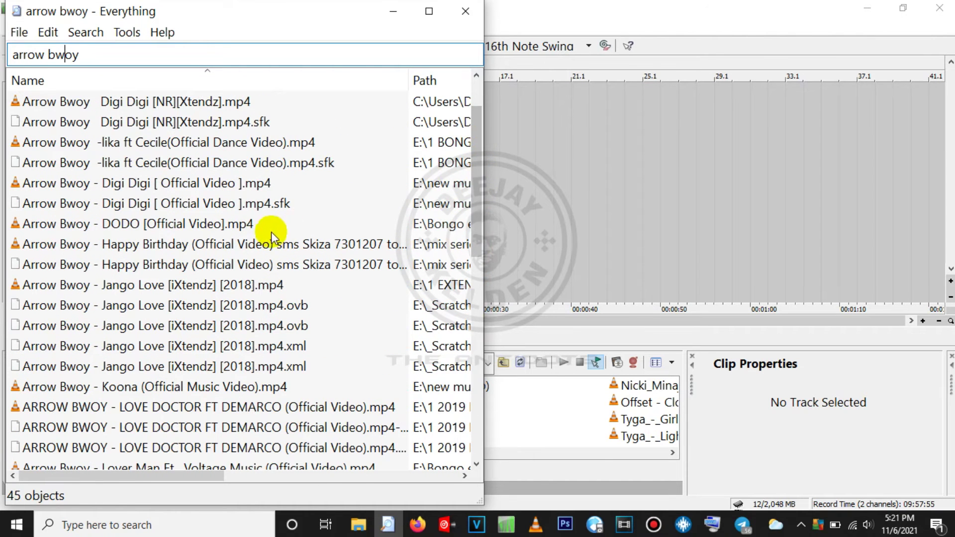
{"action": "left_click", "coordinate": [160, 102]}
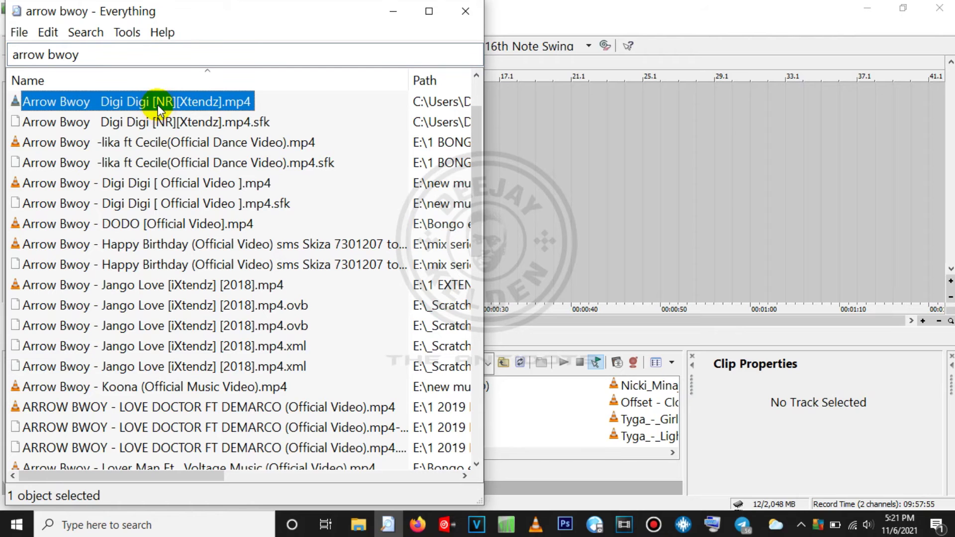
{"action": "left_click_drag", "start_coordinate": [160, 102], "coordinate": [551, 102]}
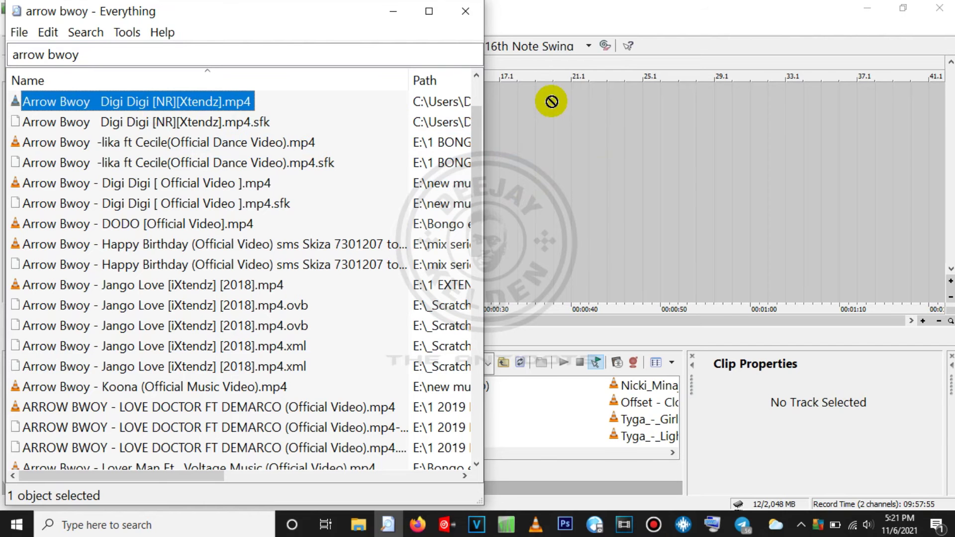
{"action": "left_click_drag", "start_coordinate": [552, 101], "coordinate": [551, 101]}
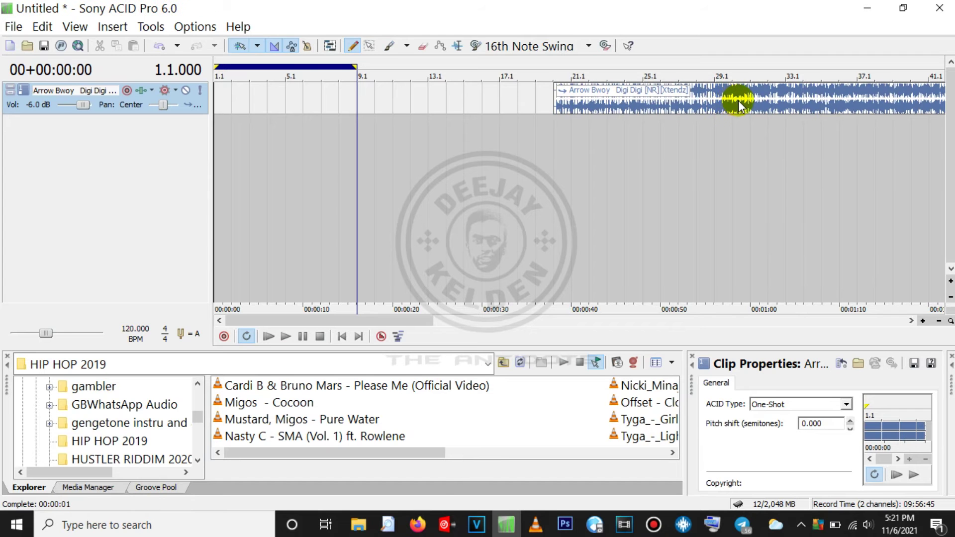
{"action": "left_click_drag", "start_coordinate": [739, 100], "coordinate": [335, 110]}
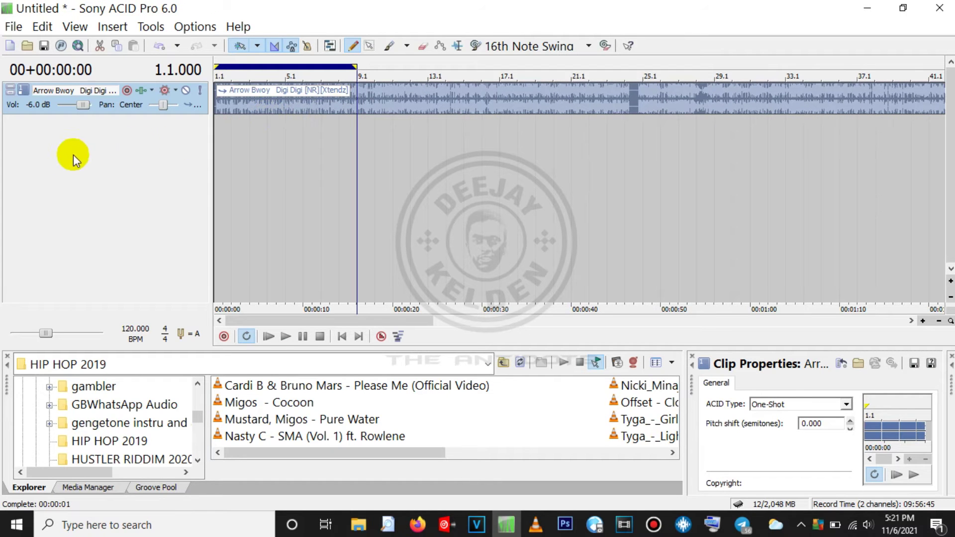
- Set the Arrow Bwoy track's volume to 0.0 dB and place the timeline cursor at 4.1.000
{"action": "double_click", "coordinate": [83, 106]}
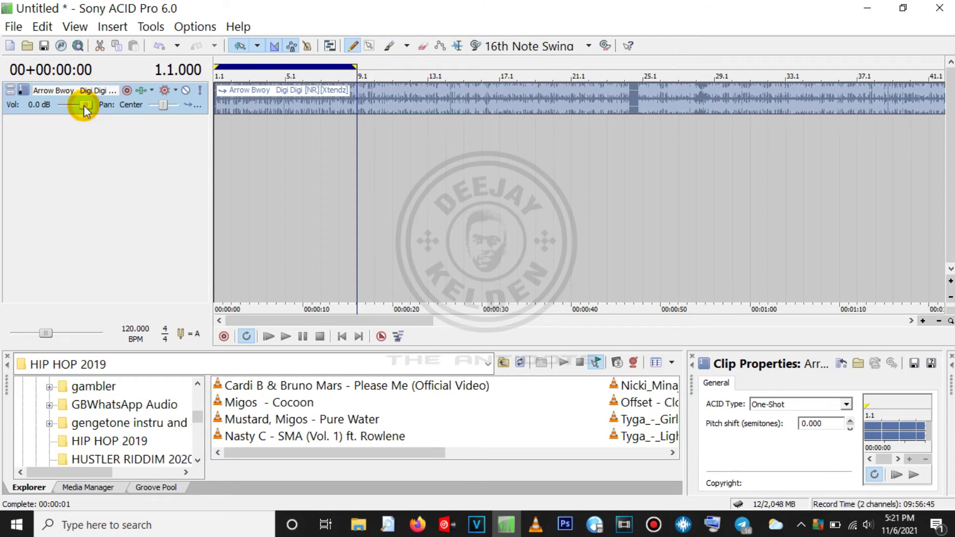
{"action": "left_click", "coordinate": [263, 106]}
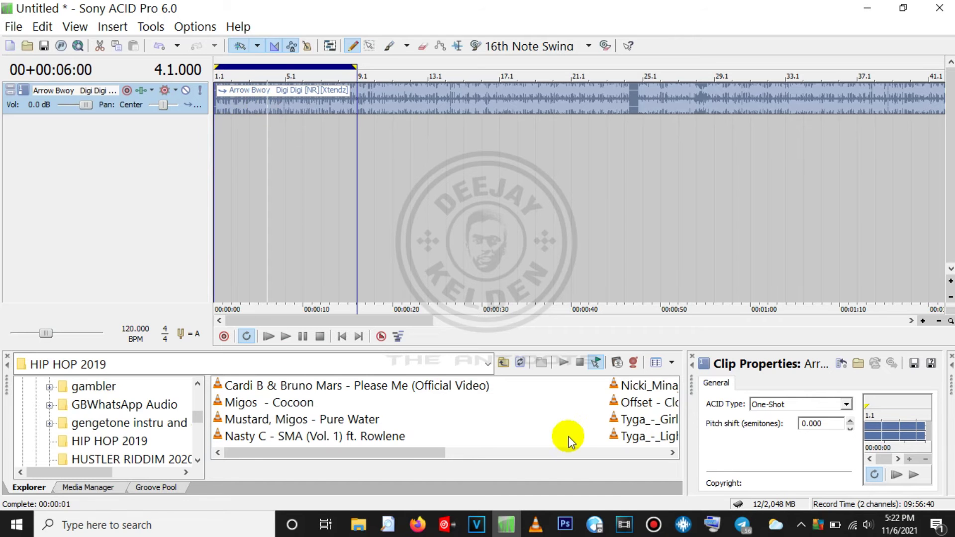
- Switch to VirtualDJ and load "Arrow Bwoy Digi Digi [NR][Xtendz].mp4" from the Everything results onto deck B
{"action": "left_click", "coordinate": [653, 524]}
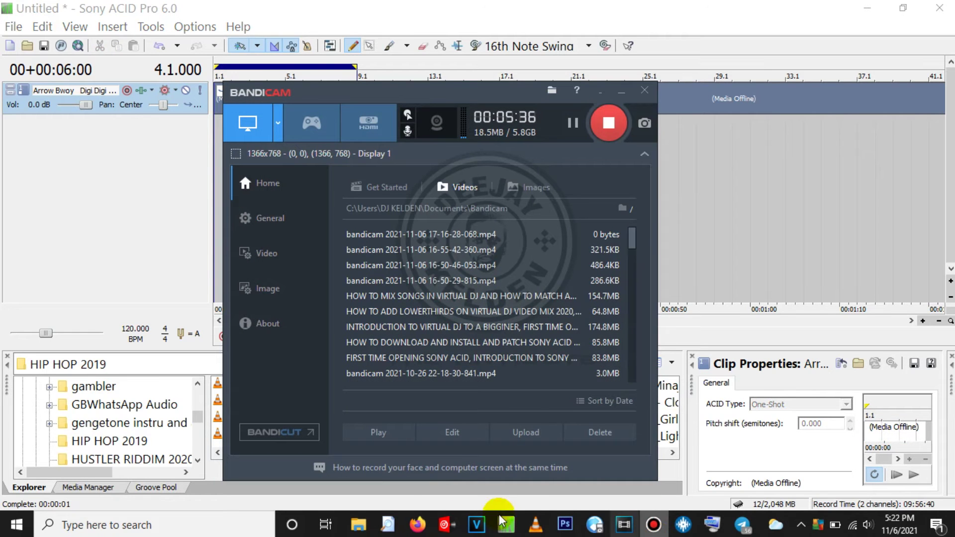
{"action": "left_click", "coordinate": [458, 529]}
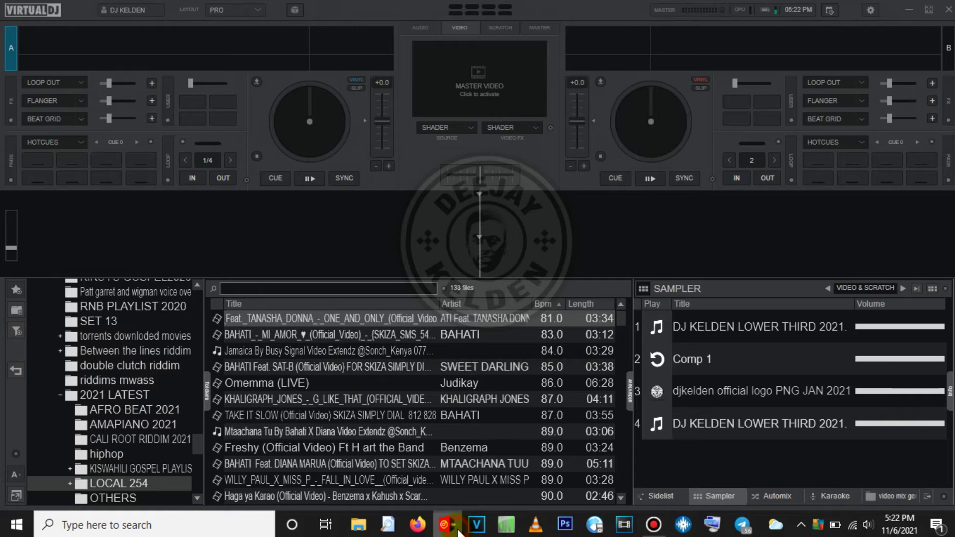
{"action": "left_click", "coordinate": [661, 531]}
{"action": "left_click", "coordinate": [661, 530]}
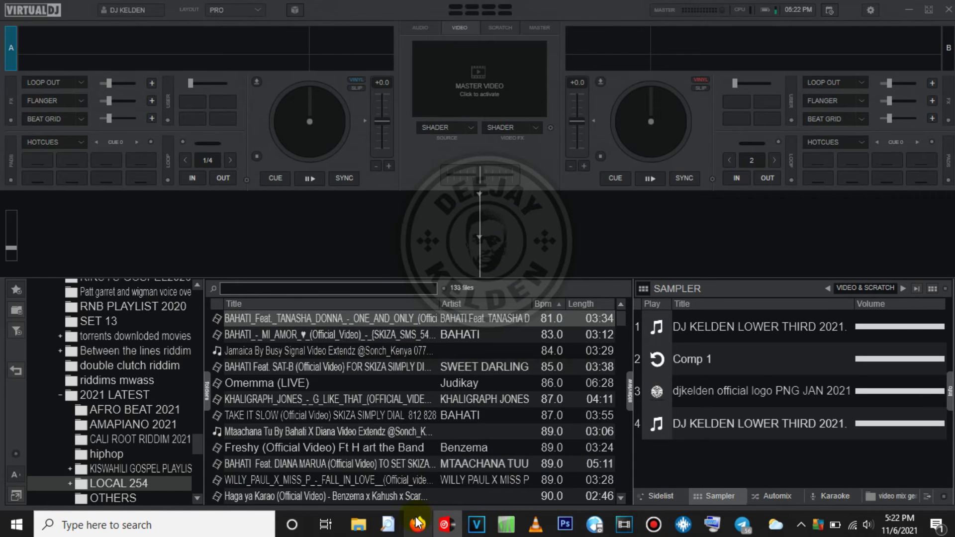
{"action": "left_click", "coordinate": [451, 530]}
{"action": "left_click", "coordinate": [450, 530]}
{"action": "left_click", "coordinate": [388, 525]}
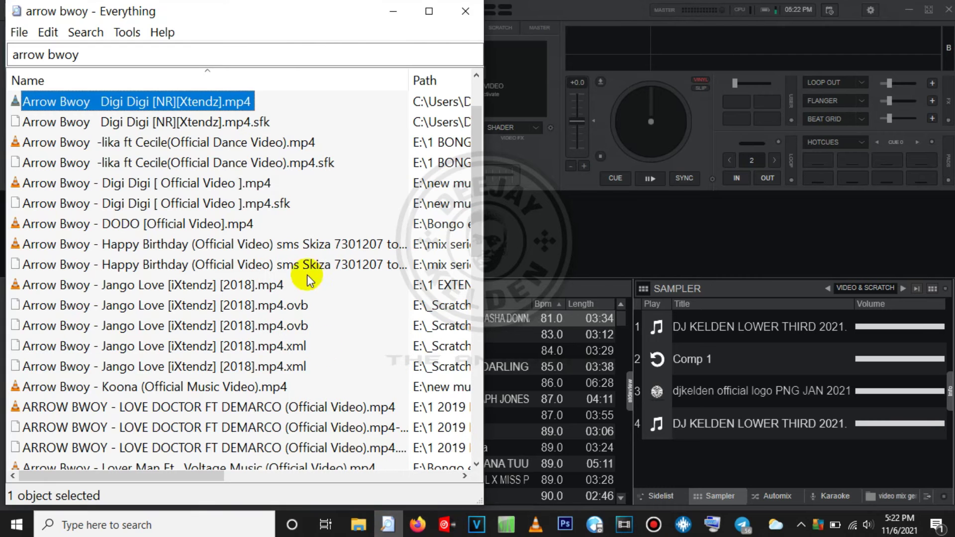
{"action": "left_click_drag", "start_coordinate": [111, 101], "coordinate": [634, 147]}
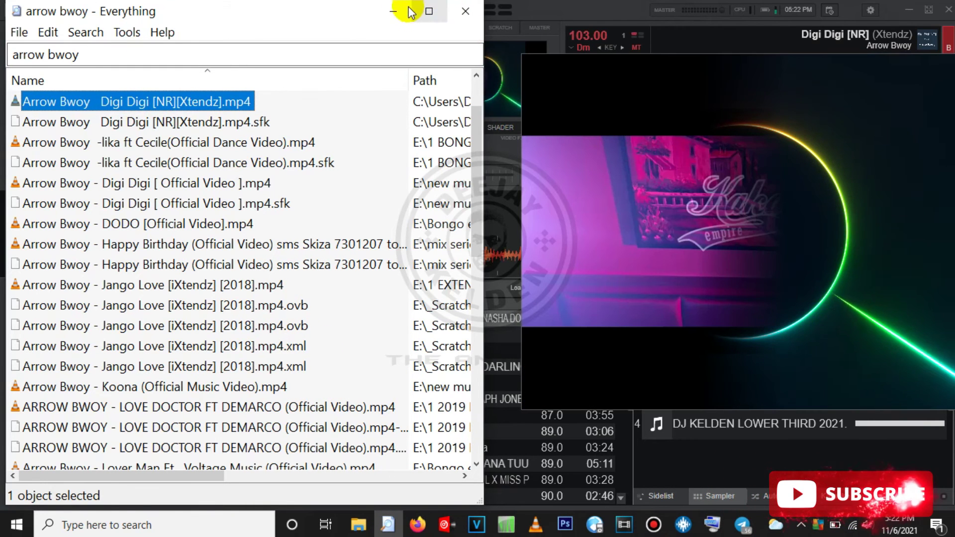
- Minimize the Everything window and VirtualDJ's video output window
{"action": "left_click", "coordinate": [393, 11]}
{"action": "right_click", "coordinate": [699, 197]}
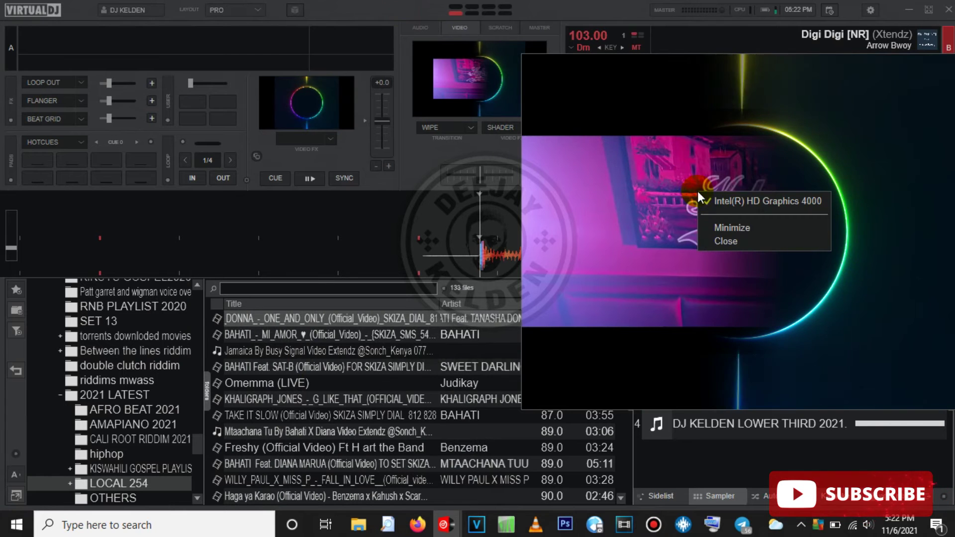
{"action": "left_click", "coordinate": [729, 228]}
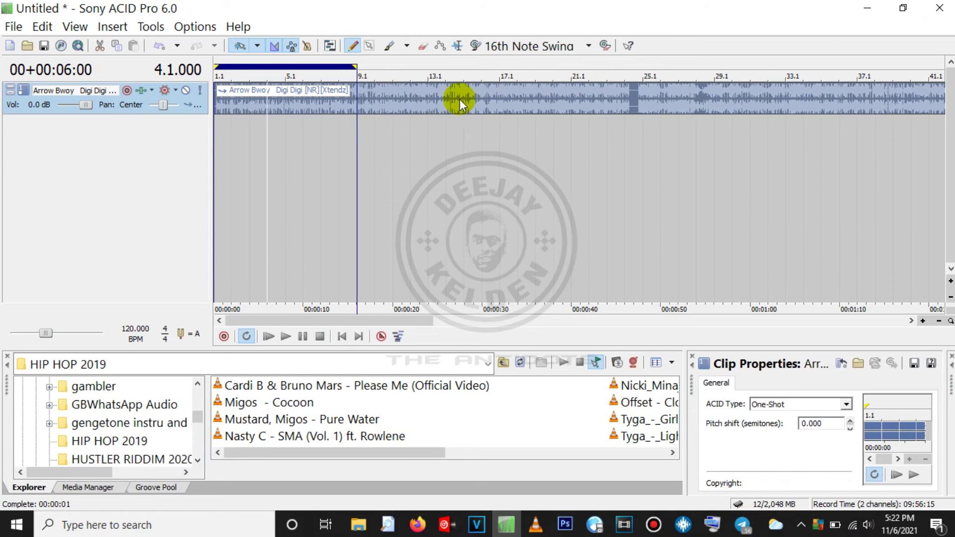
- Set the ACID type of the Arrow Bwoy clip in Sony ACID Pro to Beatmapped
{"action": "right_click", "coordinate": [514, 100]}
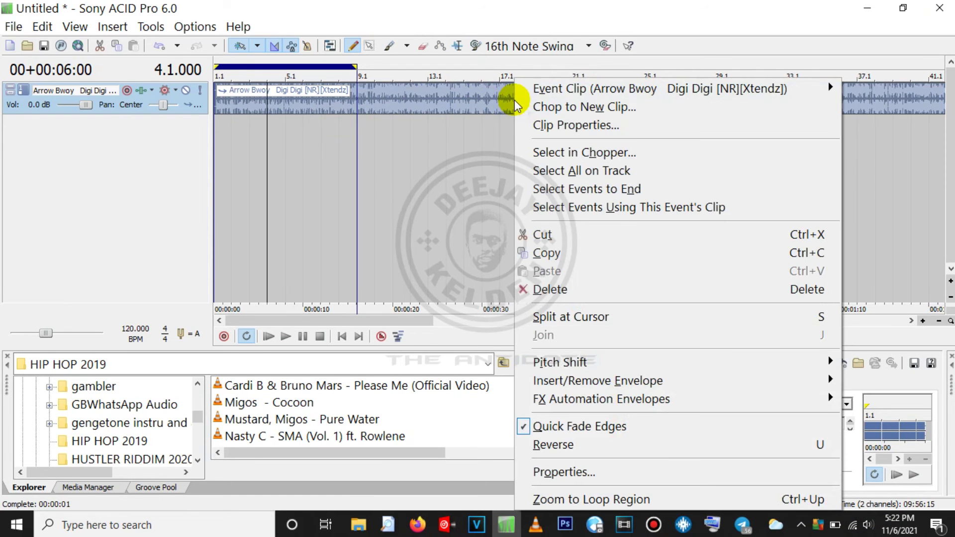
{"action": "left_click", "coordinate": [561, 125]}
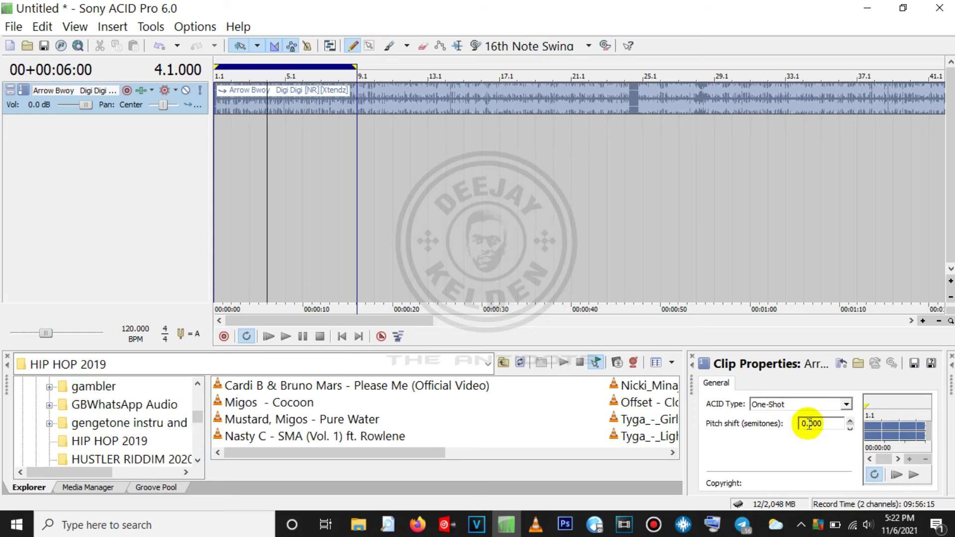
{"action": "left_click", "coordinate": [782, 404]}
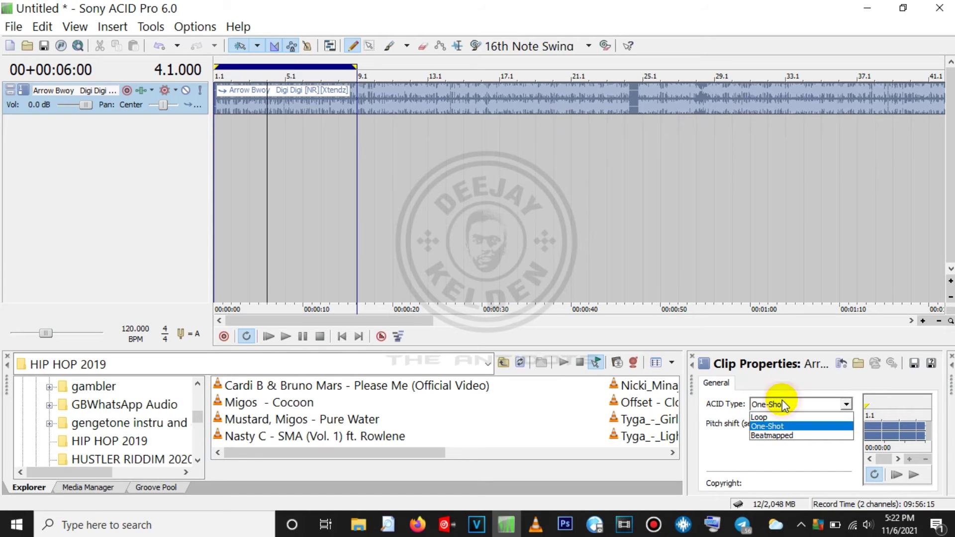
{"action": "left_click", "coordinate": [762, 436]}
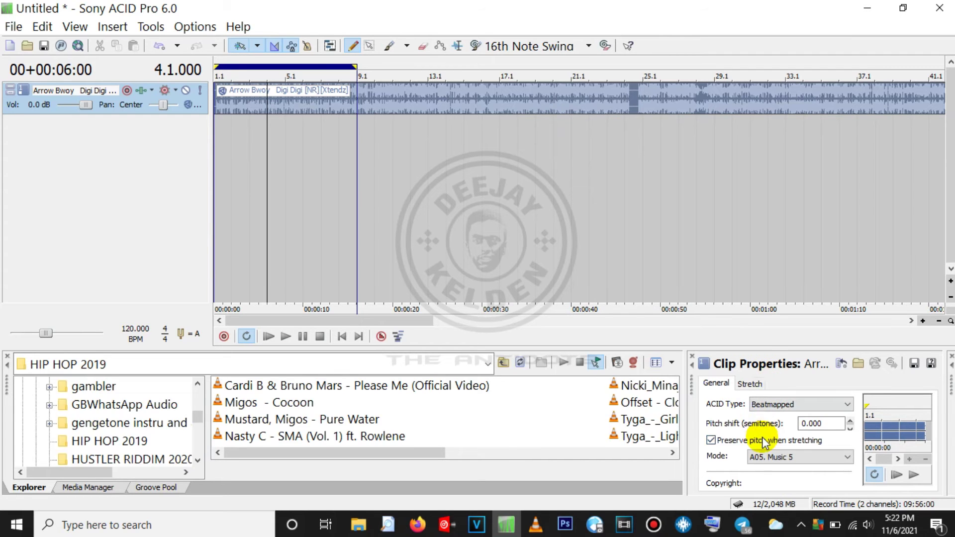
- Set the original tempo of the Arrow Bwoy clip to 103 BPM in its stretch properties
{"action": "left_click", "coordinate": [746, 384]}
{"action": "double_click", "coordinate": [832, 424]}
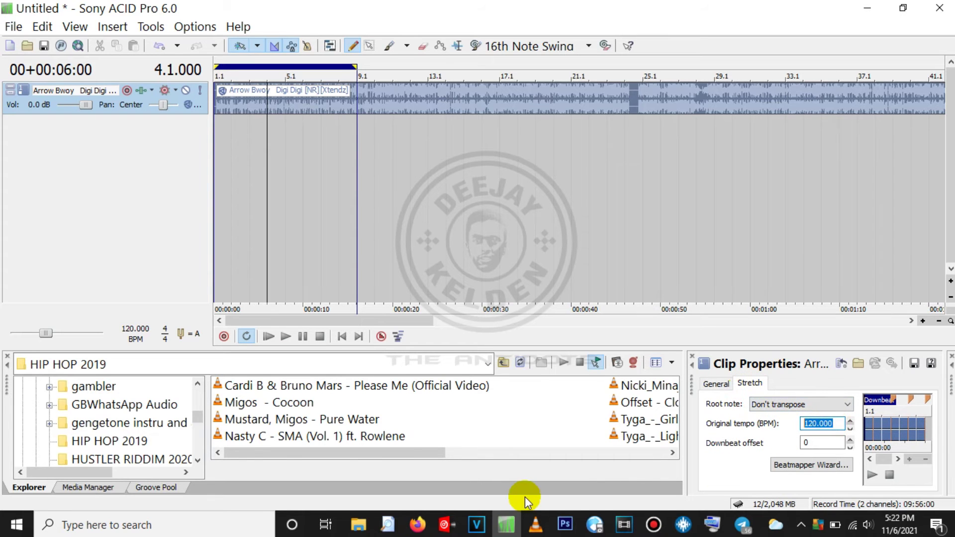
{"action": "type", "text": "10"}
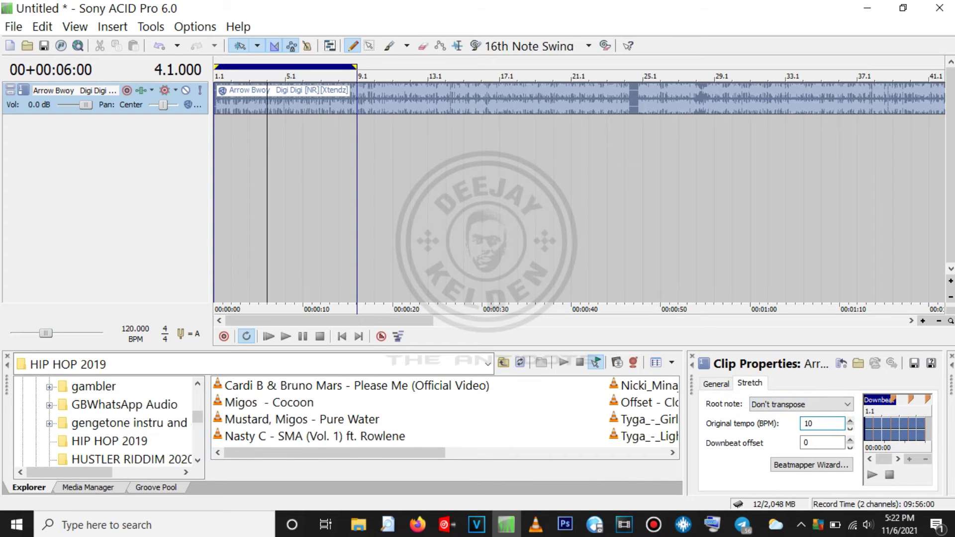
{"action": "type", "text": "3"}
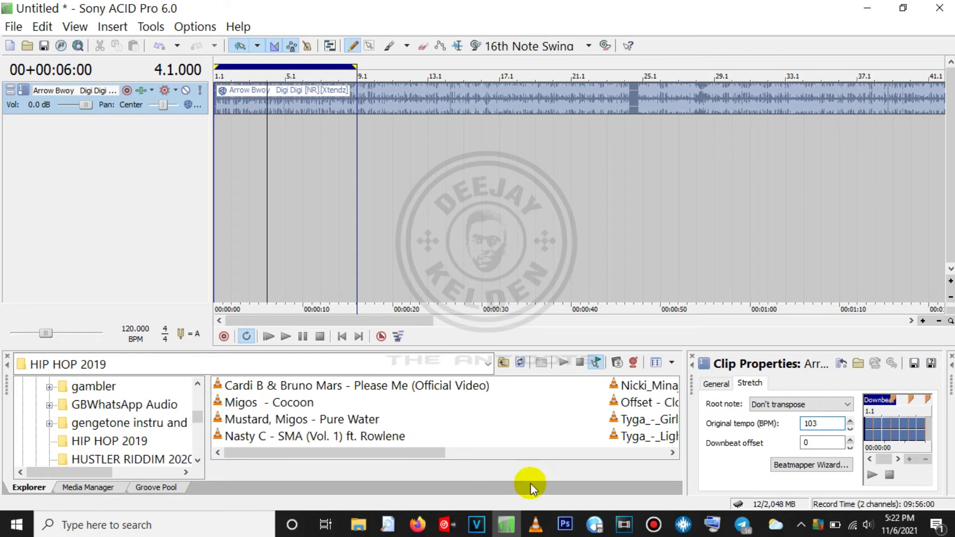
- Switch to VirtualDJ to check the tempo of the song on deck B, and return to Sony ACID Pro
{"action": "mouse_move", "coordinate": [455, 533]}
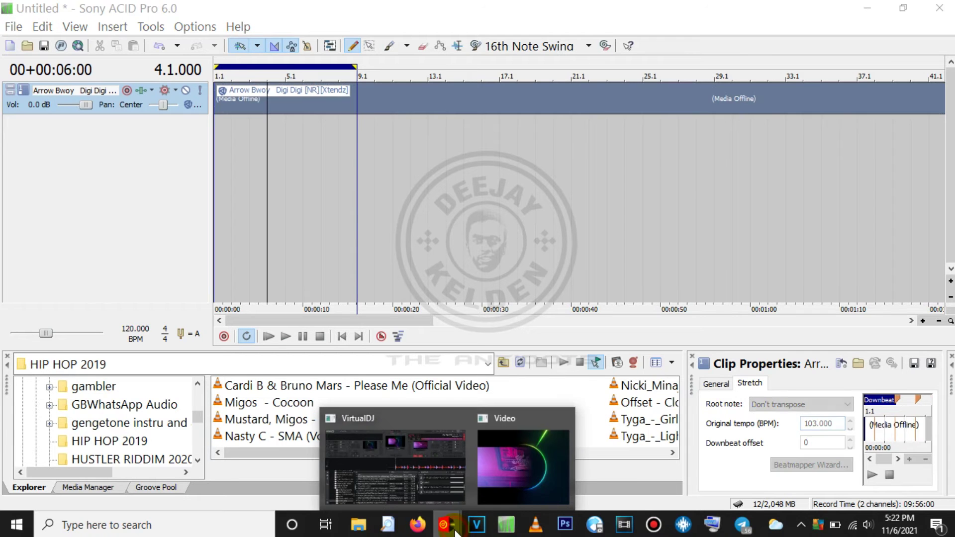
{"action": "left_click", "coordinate": [446, 475]}
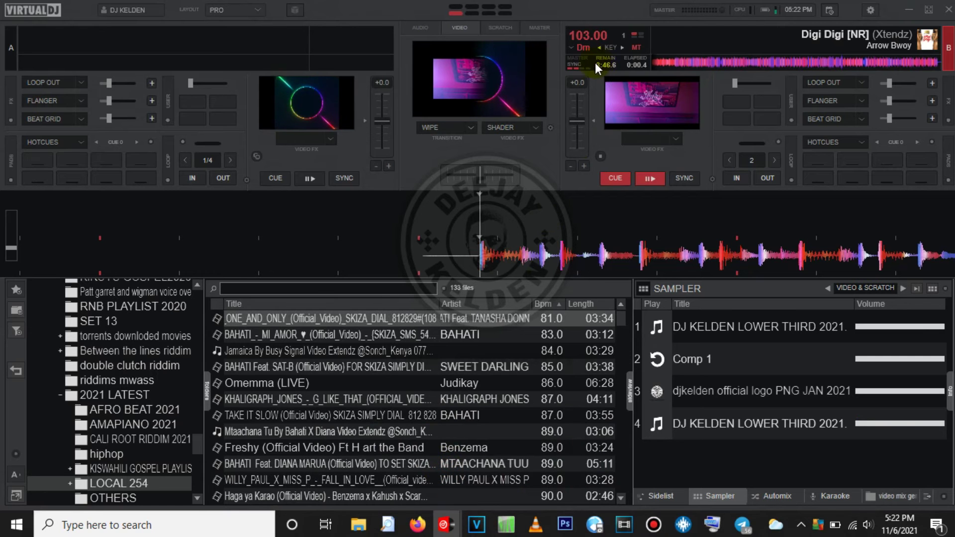
{"action": "left_click", "coordinate": [909, 10]}
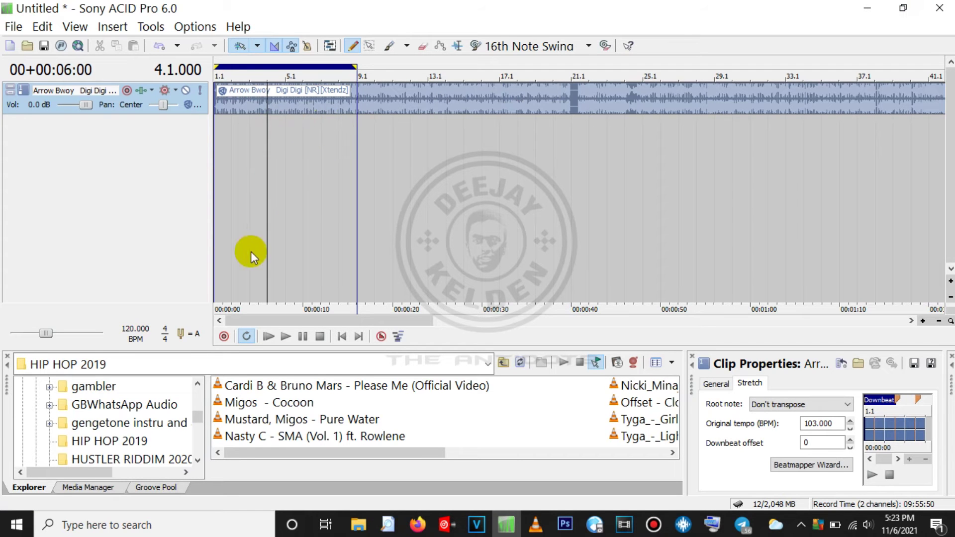
- Set the project tempo to 103 BPM
{"action": "double_click", "coordinate": [133, 328]}
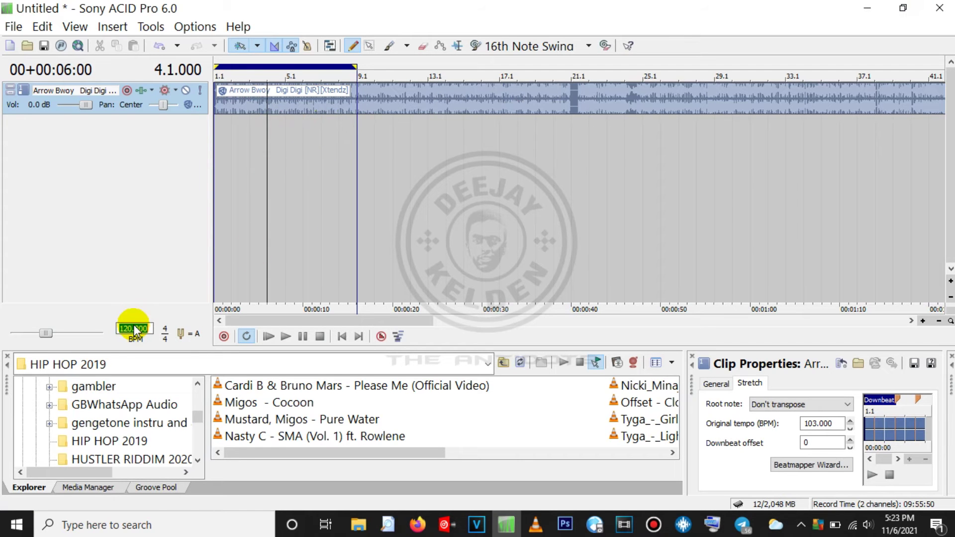
{"action": "type", "text": "103"}
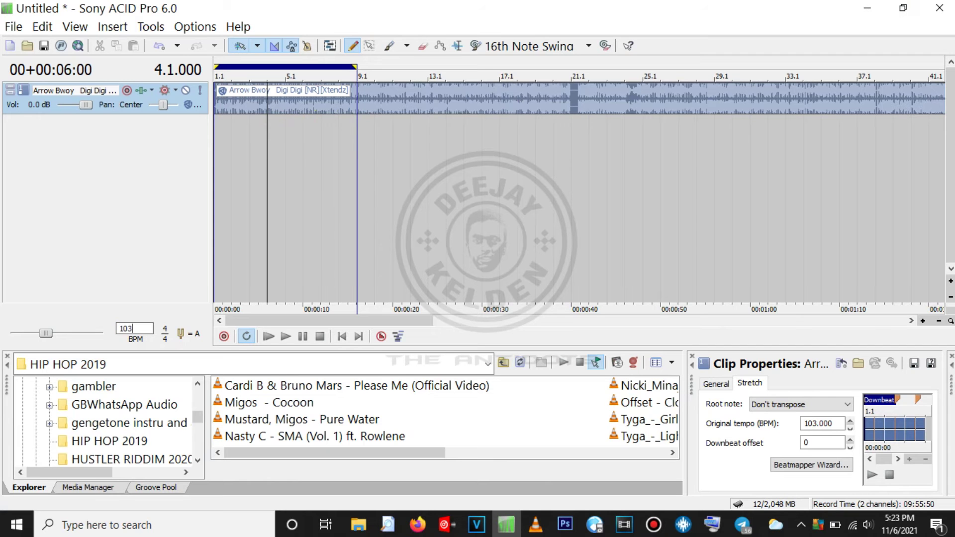
{"action": "key", "text": "Return"}
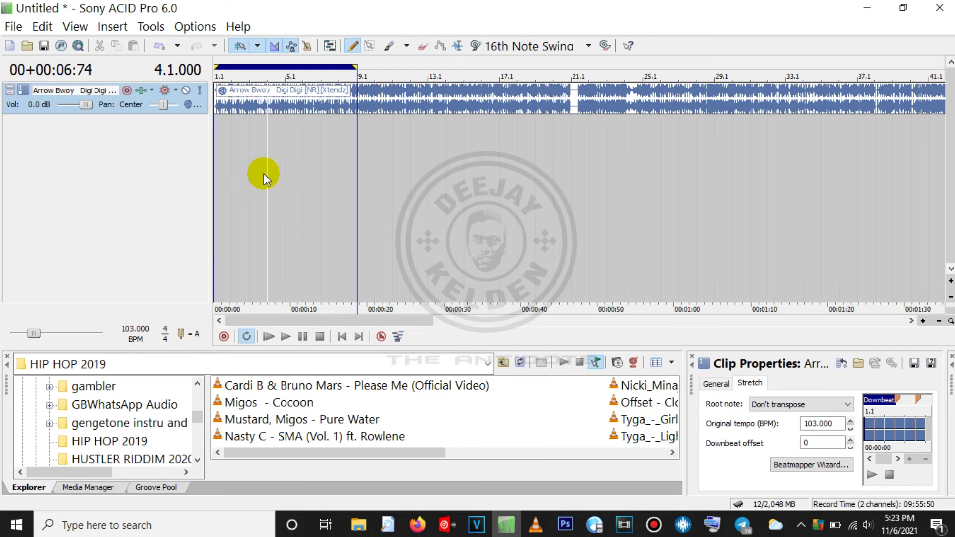
- Place the timeline cursor at 1.1.487, exactly where the first beat of the Arrow Bwoy clip begins
{"action": "key", "text": "Up"}
{"action": "key", "text": "Up"}
{"action": "key", "text": "Up"}
{"action": "key", "text": "Up"}
{"action": "key", "text": "Up"}
{"action": "key", "text": "Up"}
{"action": "key", "text": "Up"}
{"action": "key", "text": "Up"}
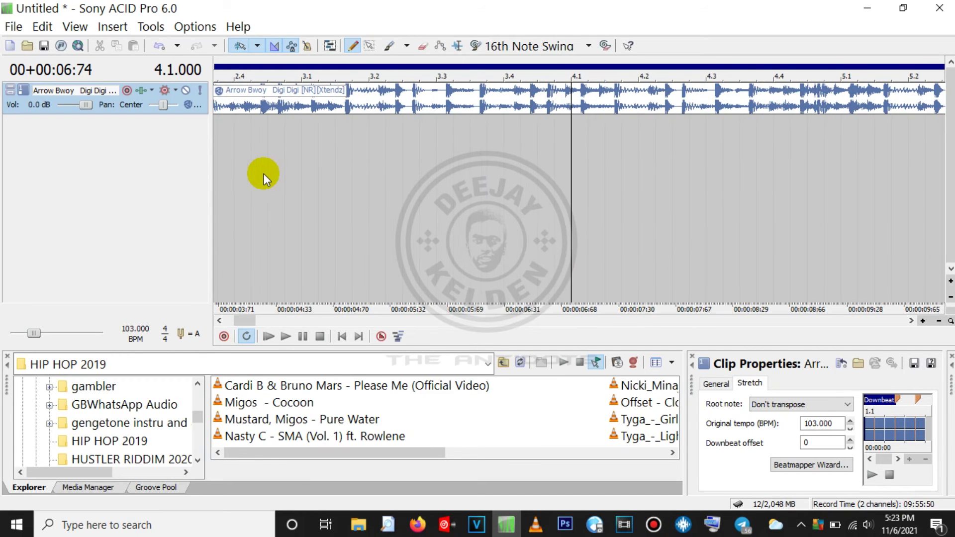
{"action": "left_click_drag", "start_coordinate": [229, 320], "coordinate": [214, 321]}
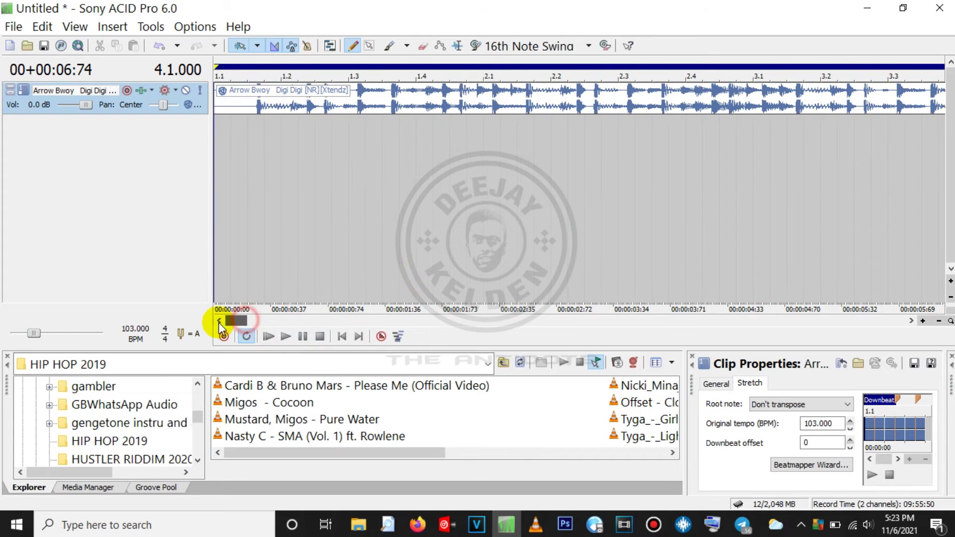
{"action": "left_click", "coordinate": [256, 102]}
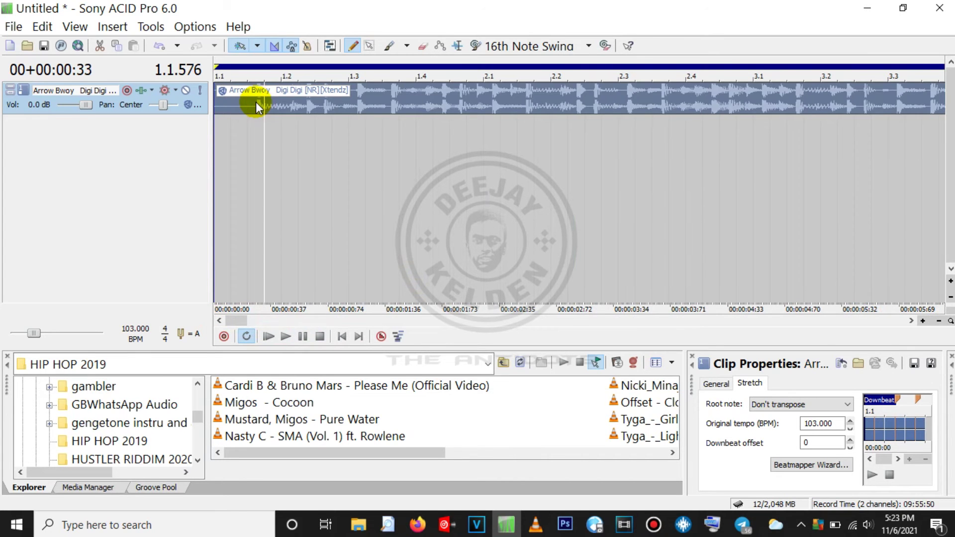
{"action": "key", "text": "Up"}
{"action": "key", "text": "Up"}
{"action": "key", "text": "Up"}
{"action": "key", "text": "Up"}
{"action": "key", "text": "Up"}
{"action": "key", "text": "Up"}
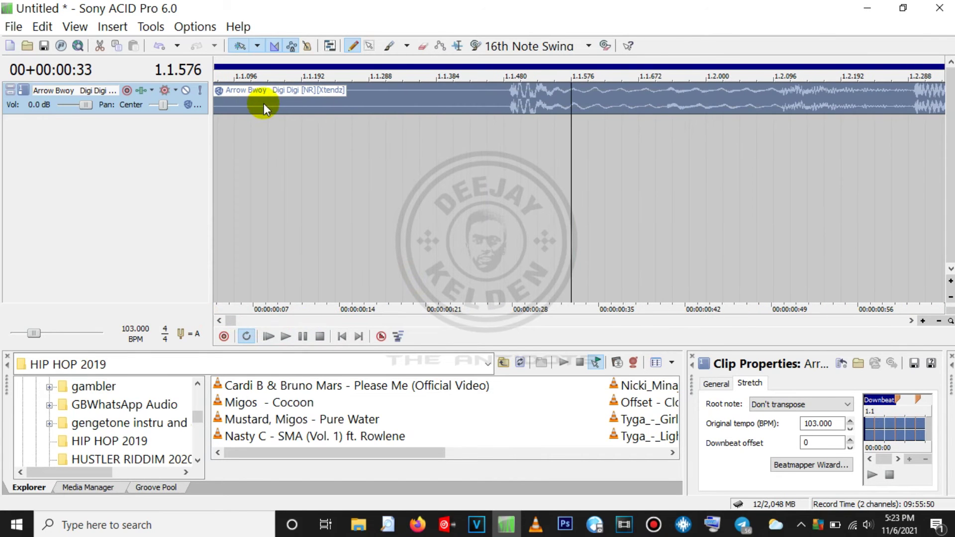
{"action": "left_click", "coordinate": [502, 107]}
{"action": "key", "text": "Right"}
{"action": "key", "text": "Right"}
{"action": "key", "text": "Right"}
{"action": "key", "text": "Right"}
{"action": "key", "text": "Right"}
{"action": "key", "text": "Right"}
{"action": "key", "text": "Right"}
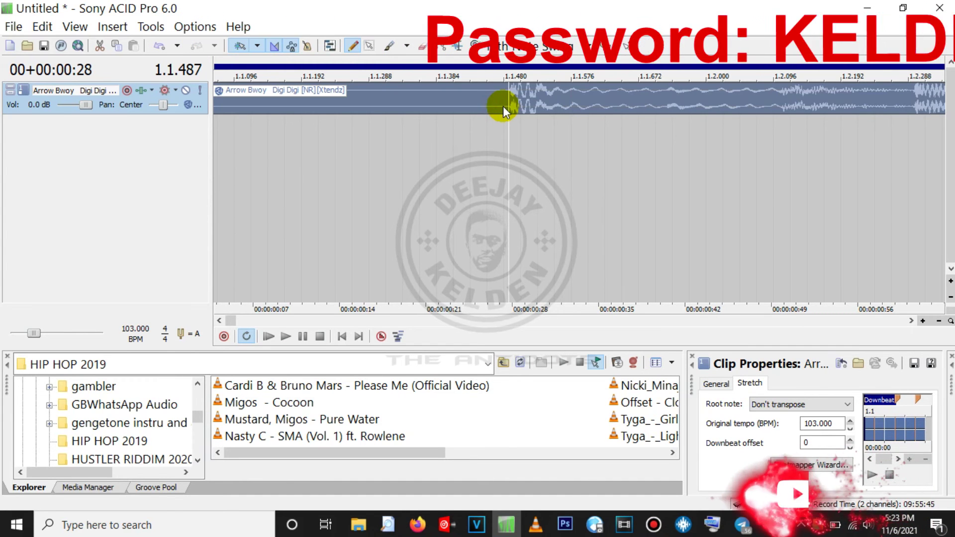
- Split the Arrow Bwoy clip at the cursor and delete the silent part before the first beat
{"action": "key", "text": "s"}
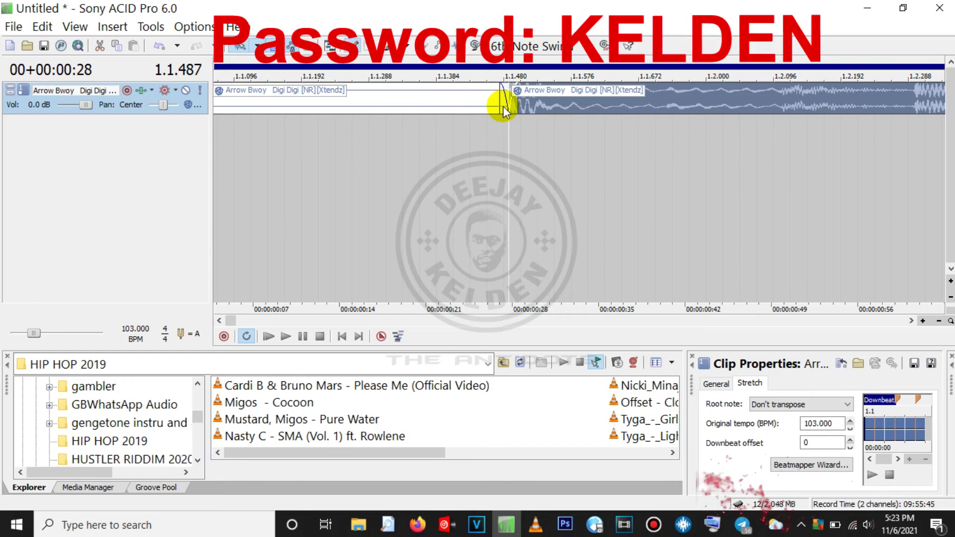
{"action": "left_click", "coordinate": [456, 106]}
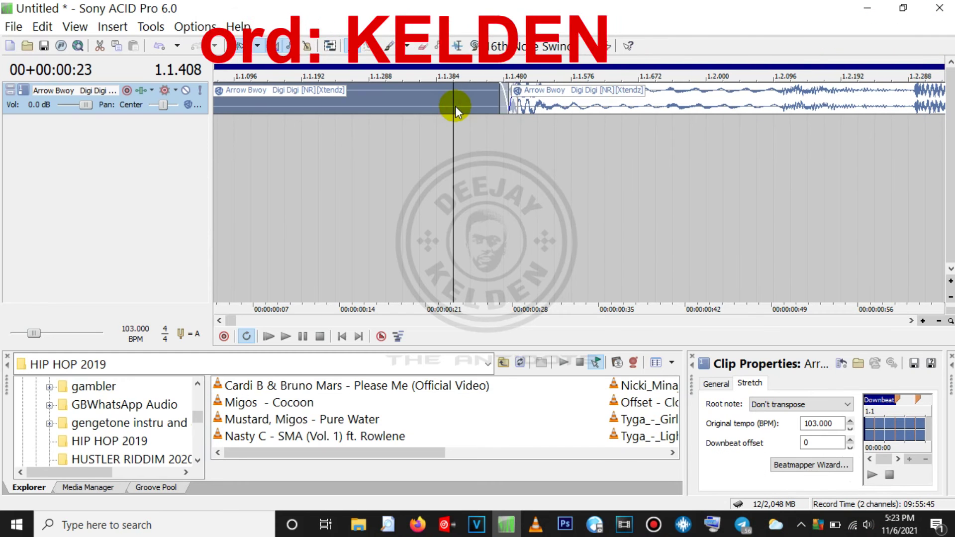
{"action": "key", "text": "Delete"}
- Move the remaining clip to the very start of the timeline and place the cursor at 1.1.000
{"action": "left_click_drag", "start_coordinate": [727, 100], "coordinate": [369, 105]}
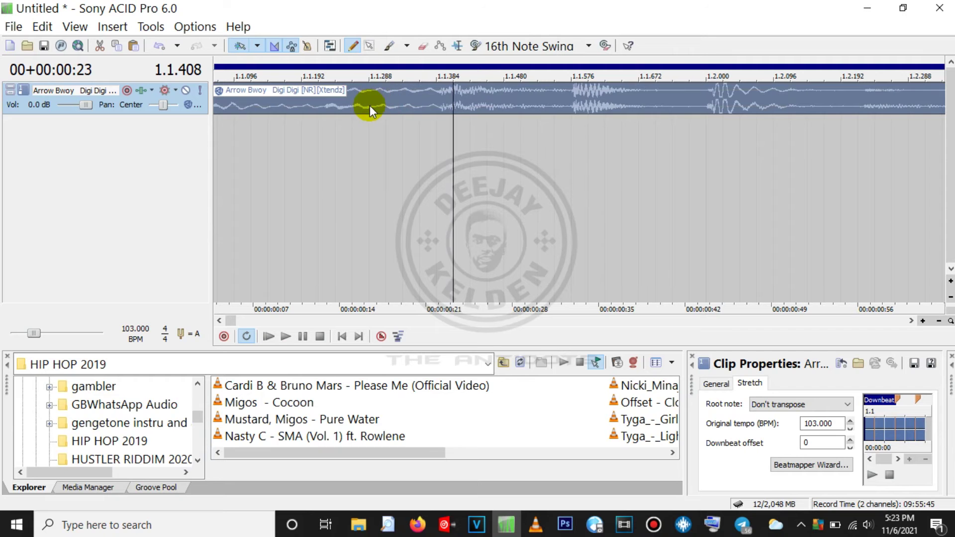
{"action": "left_click", "coordinate": [219, 321]}
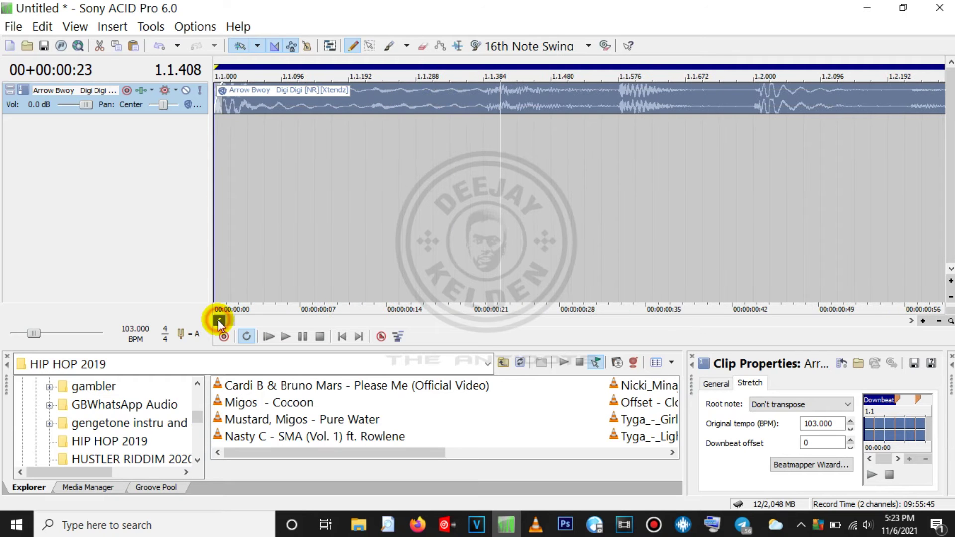
{"action": "left_click", "coordinate": [222, 100]}
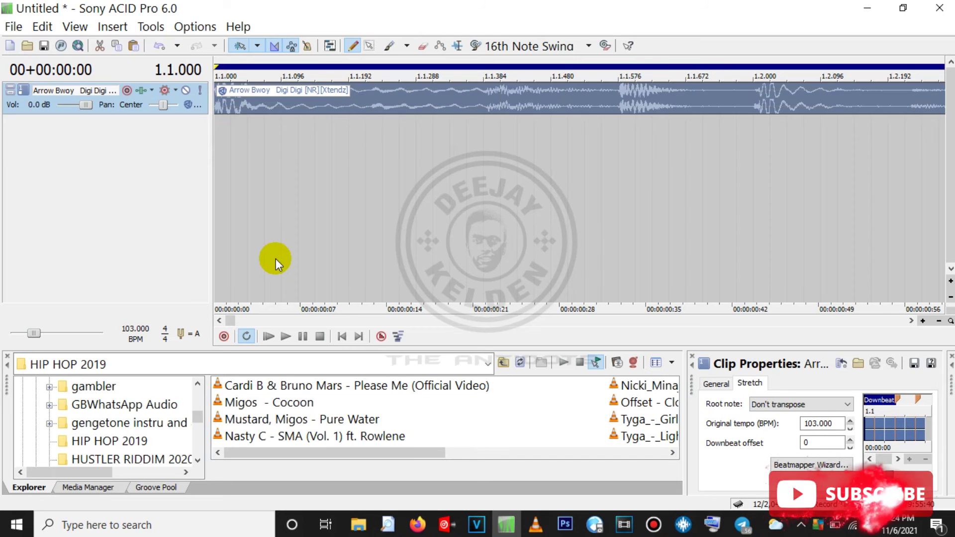
- Play the trimmed song from the start of the timeline twice to check its beats, returning to the start each time
{"action": "scroll", "coordinate": [275, 258], "scroll_direction": "down", "scroll_amount": 2}
{"action": "scroll", "coordinate": [276, 259], "scroll_direction": "down", "scroll_amount": 2}
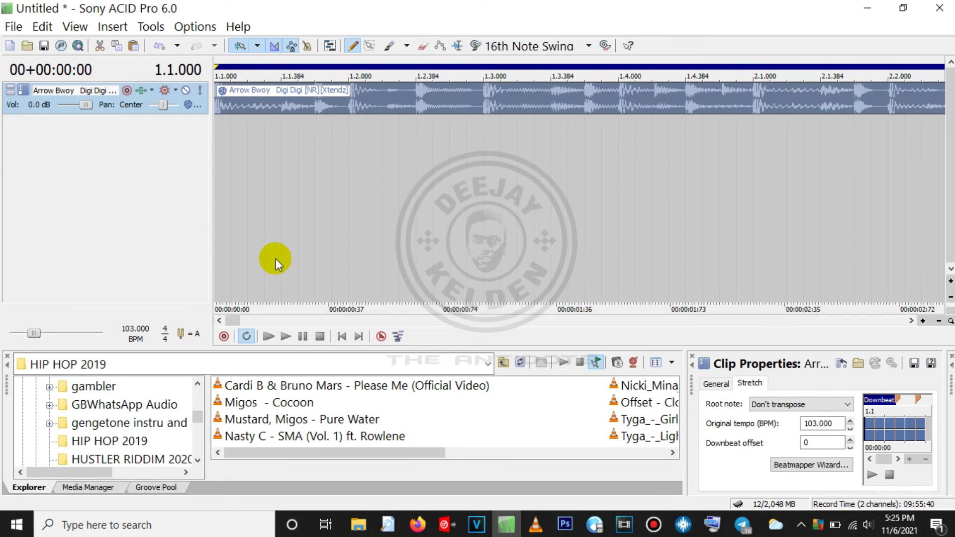
{"action": "scroll", "coordinate": [275, 259], "scroll_direction": "down", "scroll_amount": 3}
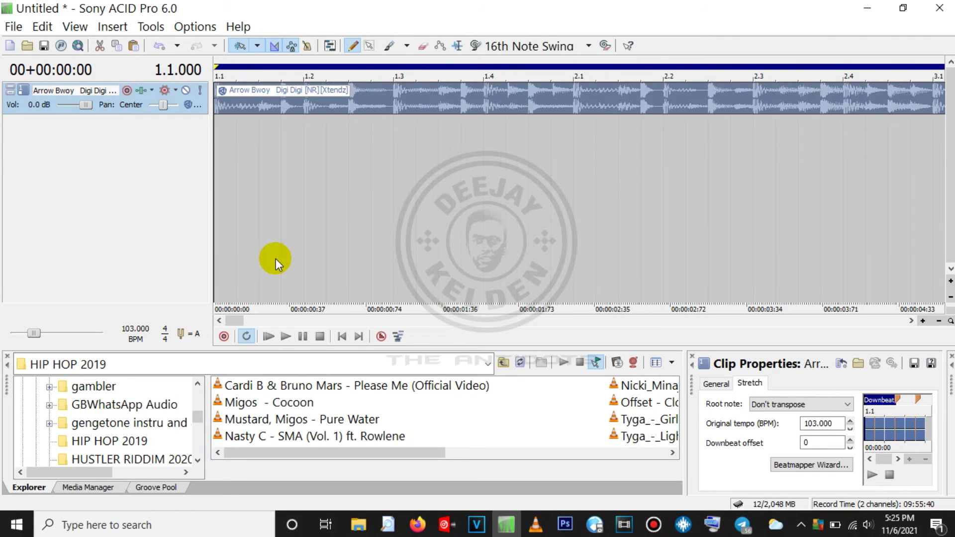
{"action": "scroll", "coordinate": [276, 259], "scroll_direction": "down", "scroll_amount": 1}
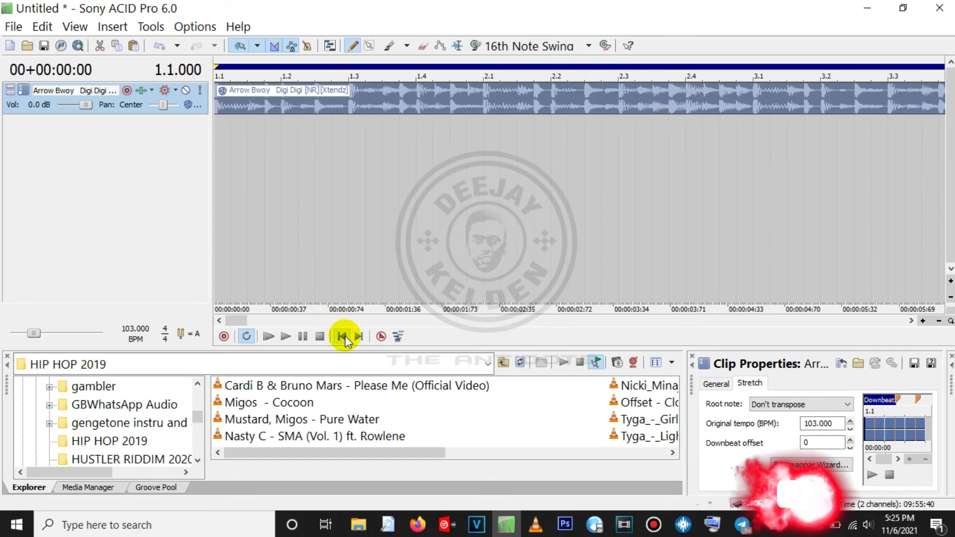
{"action": "key", "text": "space"}
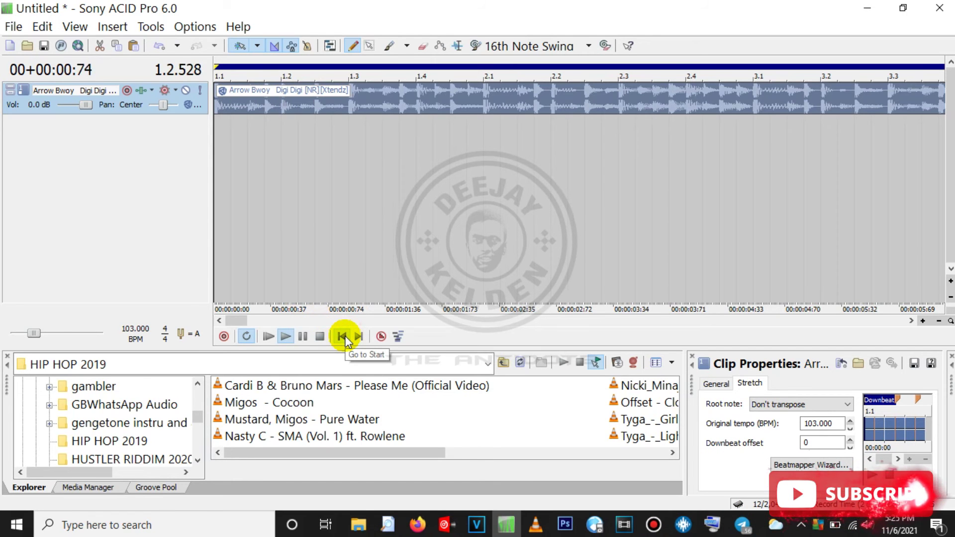
{"action": "left_click", "coordinate": [343, 339]}
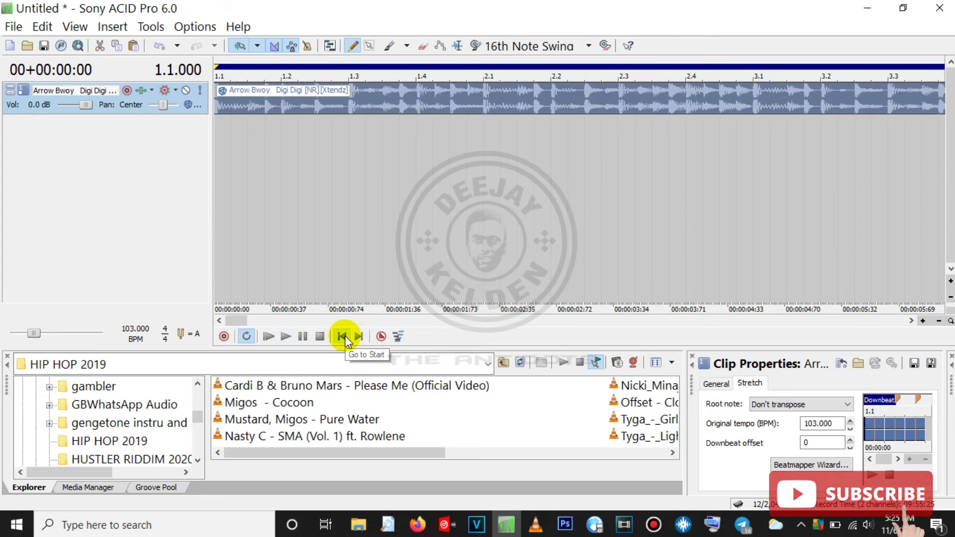
{"action": "key", "text": "space"}
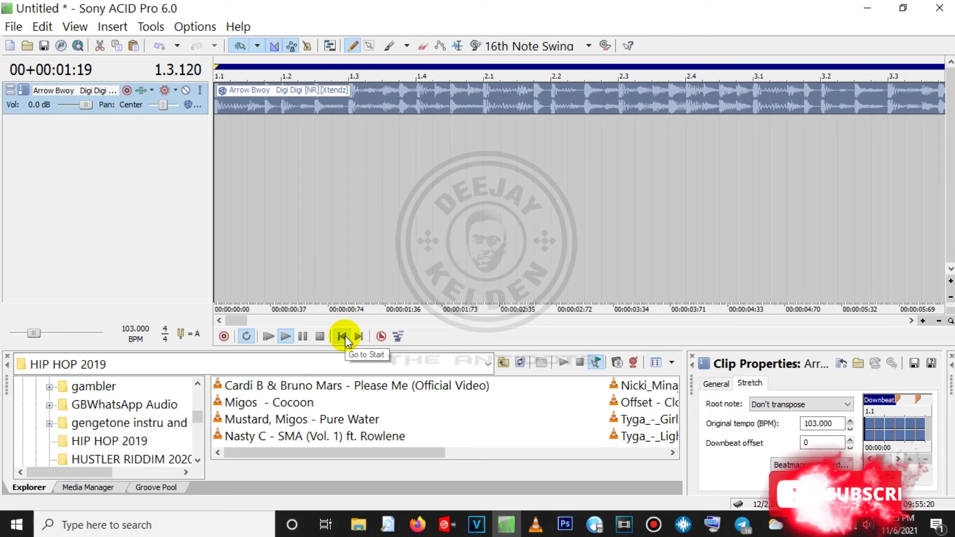
{"action": "left_click", "coordinate": [343, 339]}
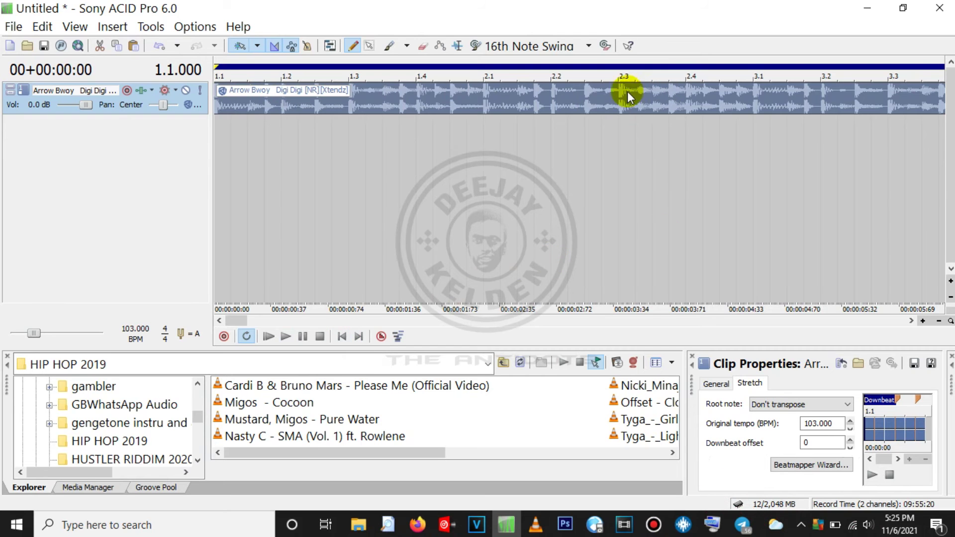
- Split the Arrow Bwoy clip at 2.3.000 and delete everything after that point
{"action": "left_click", "coordinate": [617, 103]}
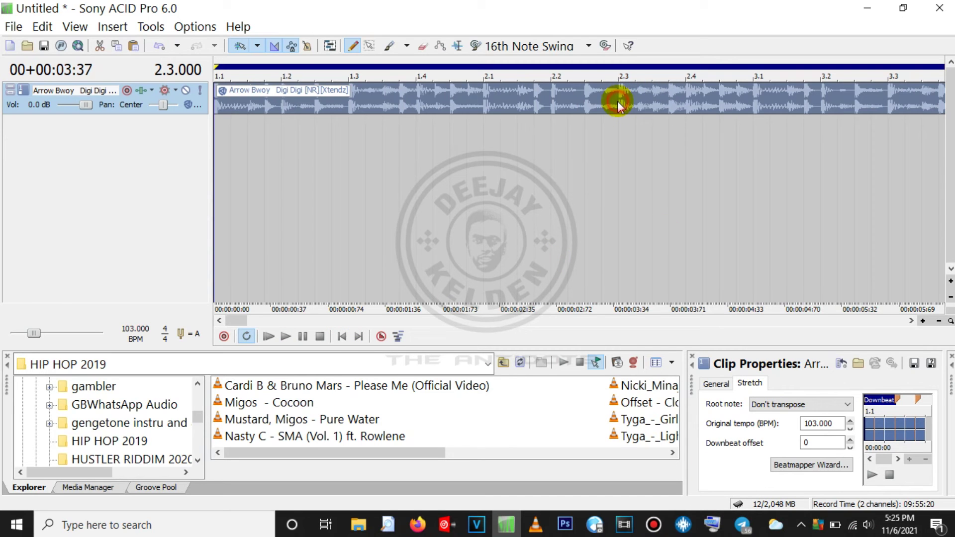
{"action": "key", "text": "s"}
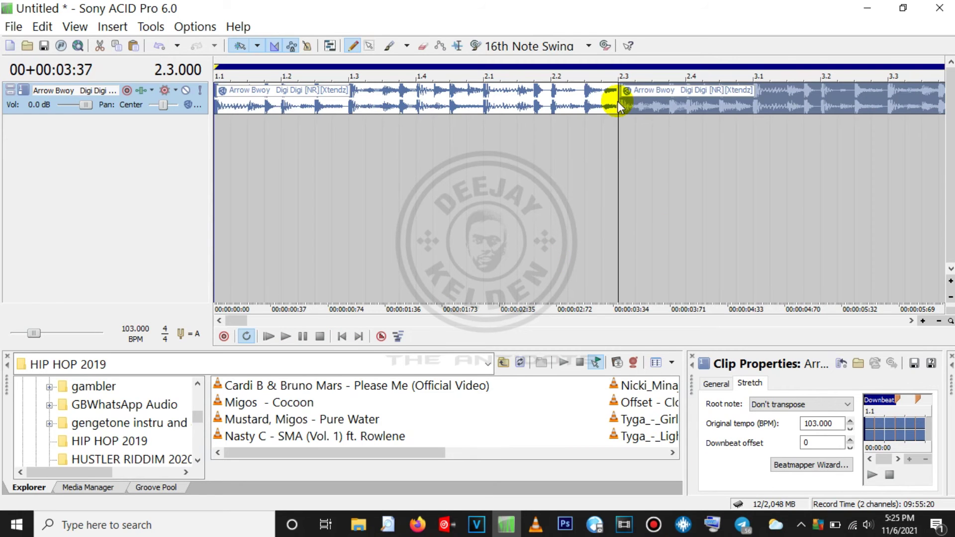
{"action": "key", "text": "Delete"}
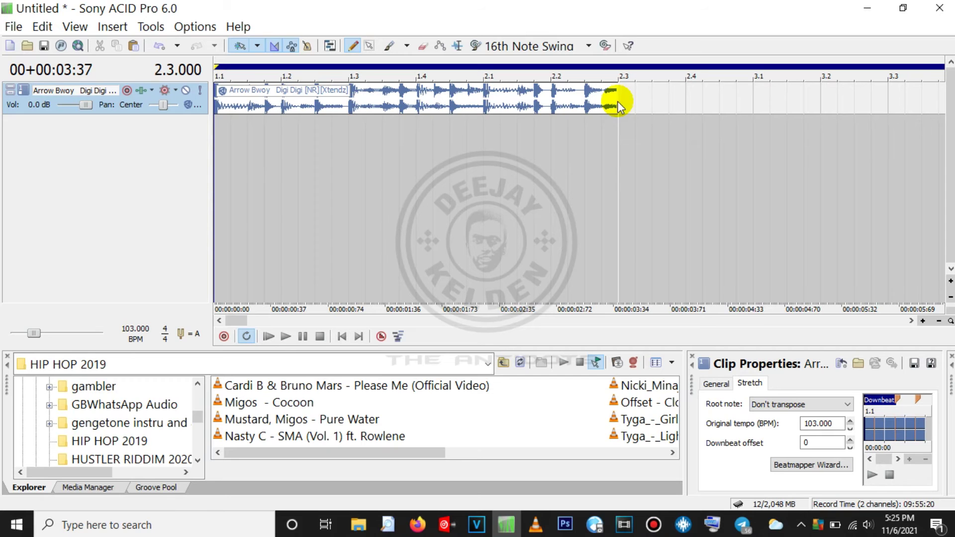
- Add five empty audio tracks below the Arrow Bwoy track
{"action": "left_click", "coordinate": [137, 170]}
{"action": "left_click", "coordinate": [137, 171]}
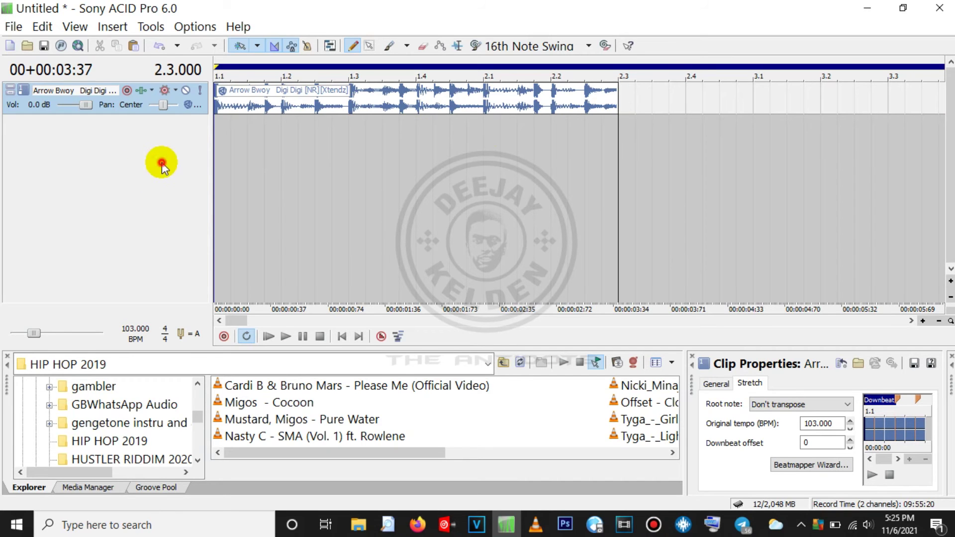
{"action": "left_click", "coordinate": [236, 130]}
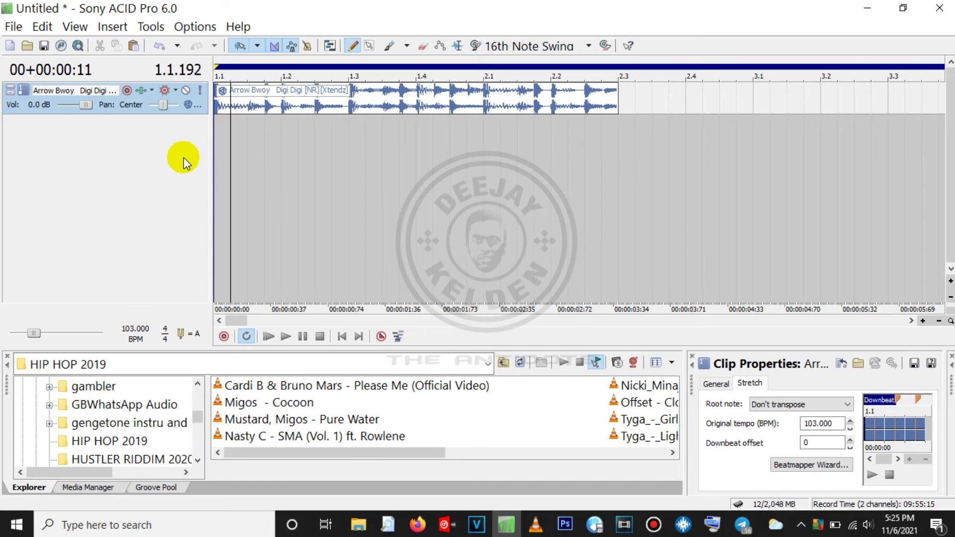
{"action": "key", "text": "ctrl+q"}
{"action": "key", "text": "ctrl+q"}
{"action": "key", "text": "ctrl+q"}
{"action": "key", "text": "ctrl+q"}
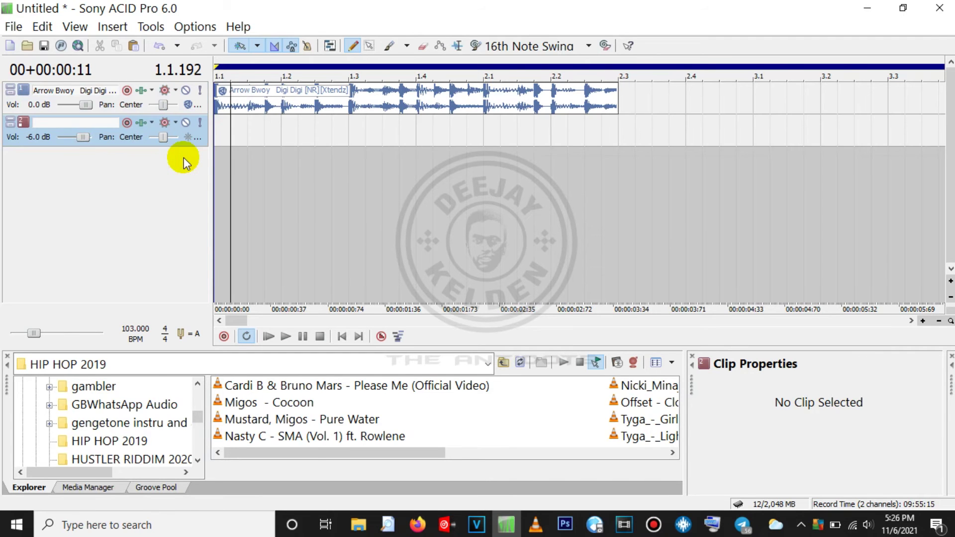
{"action": "key", "text": "ctrl+q"}
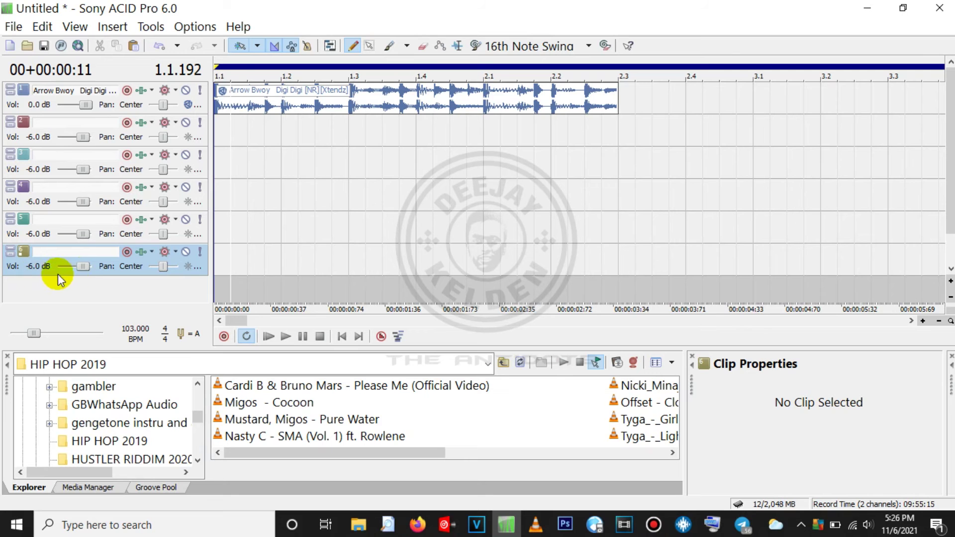
- Set the volume of the five empty audio tracks to 0.0 dB
{"action": "double_click", "coordinate": [82, 267]}
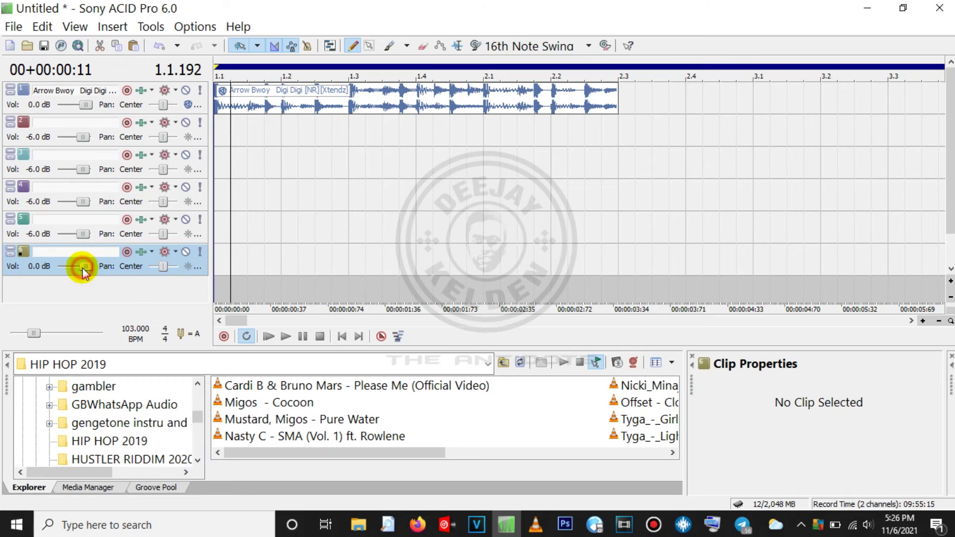
{"action": "double_click", "coordinate": [83, 236]}
{"action": "double_click", "coordinate": [88, 202]}
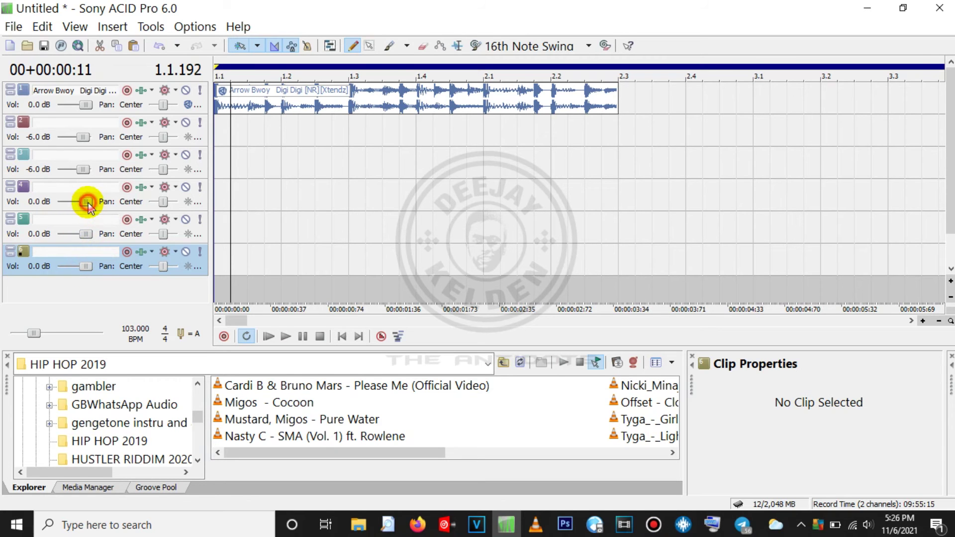
{"action": "double_click", "coordinate": [83, 170]}
{"action": "double_click", "coordinate": [82, 137]}
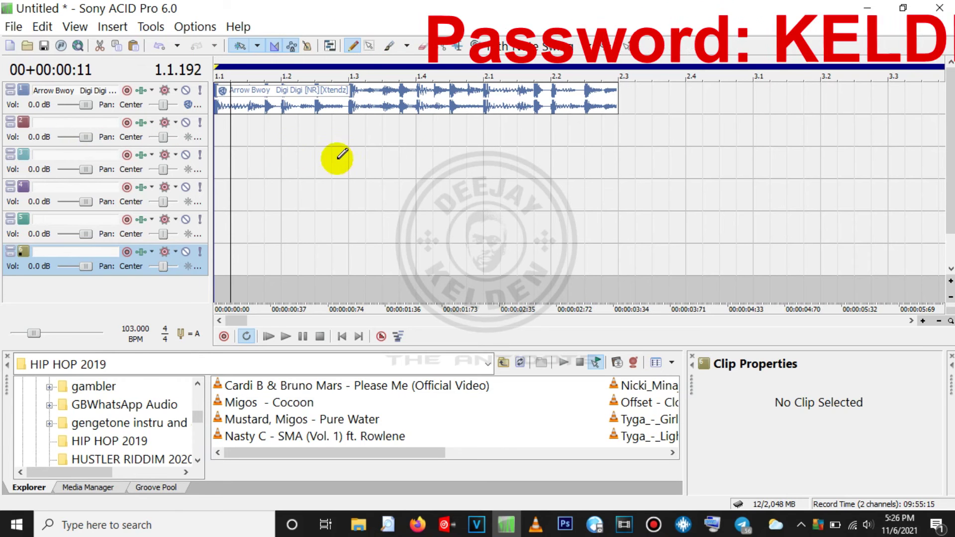
- Add the Sony Flange/Wah-Wah effect to the plug-in chain of track 3
{"action": "left_click", "coordinate": [249, 159]}
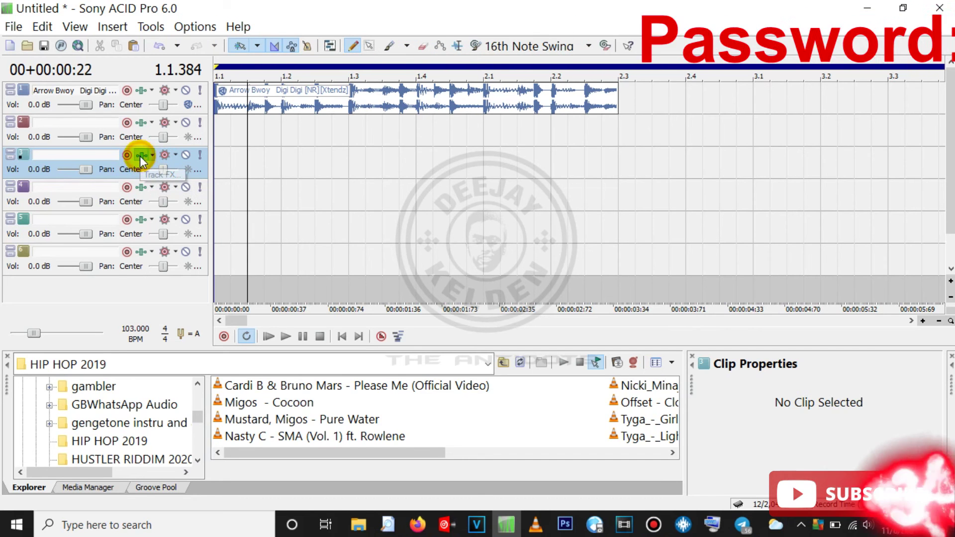
{"action": "left_click", "coordinate": [142, 157]}
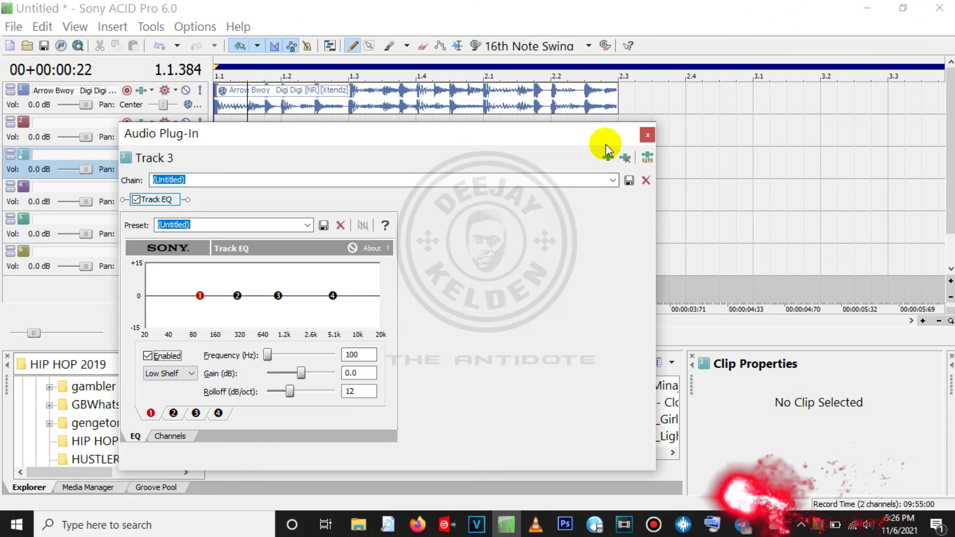
{"action": "left_click", "coordinate": [607, 161]}
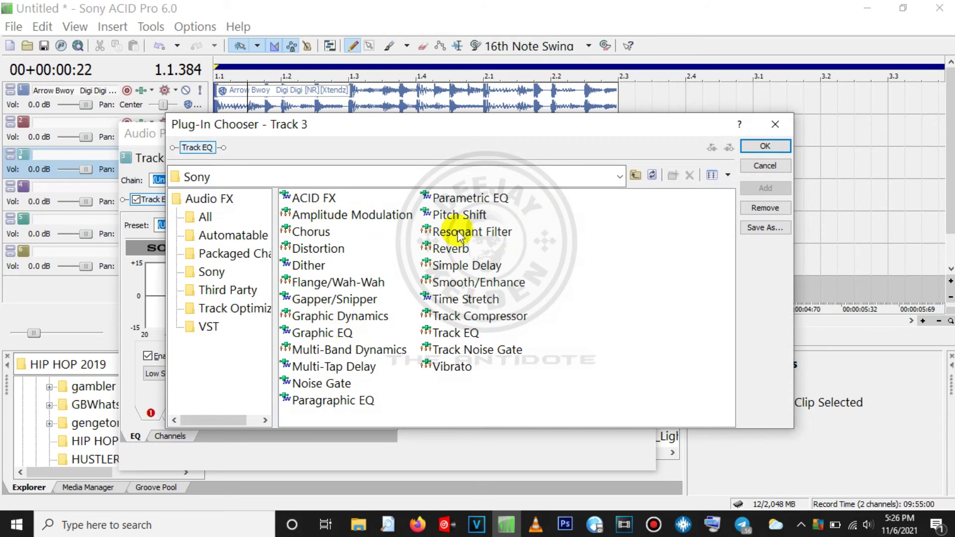
{"action": "left_click", "coordinate": [370, 284]}
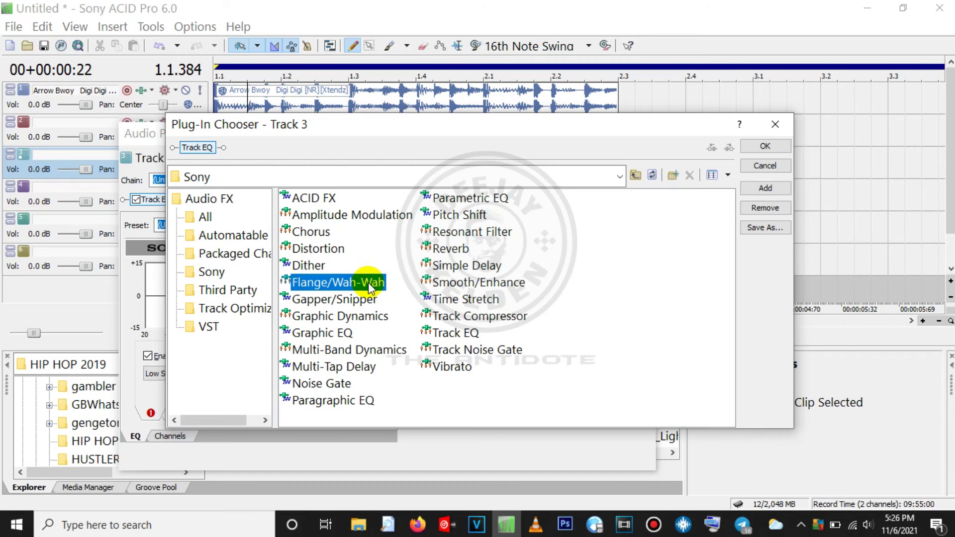
{"action": "left_click", "coordinate": [769, 192]}
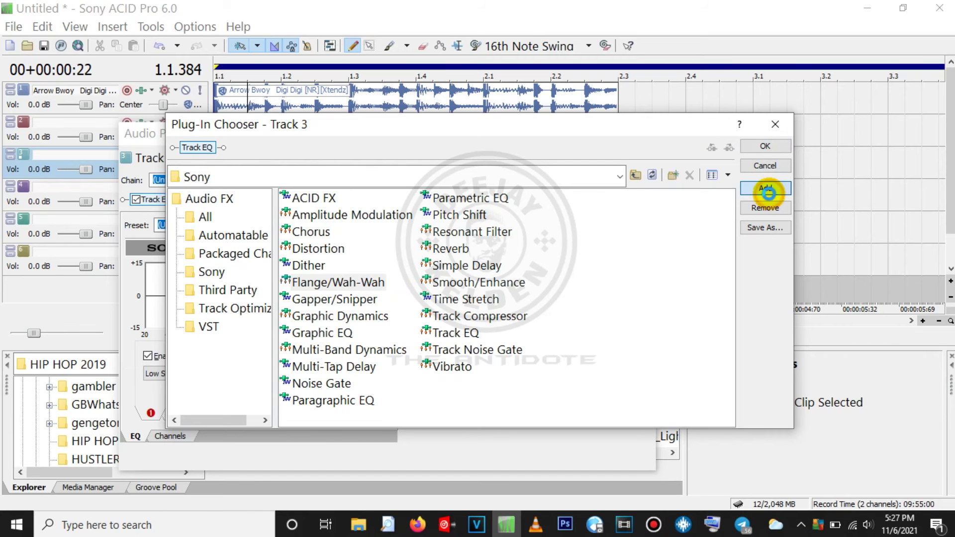
{"action": "left_click", "coordinate": [773, 147]}
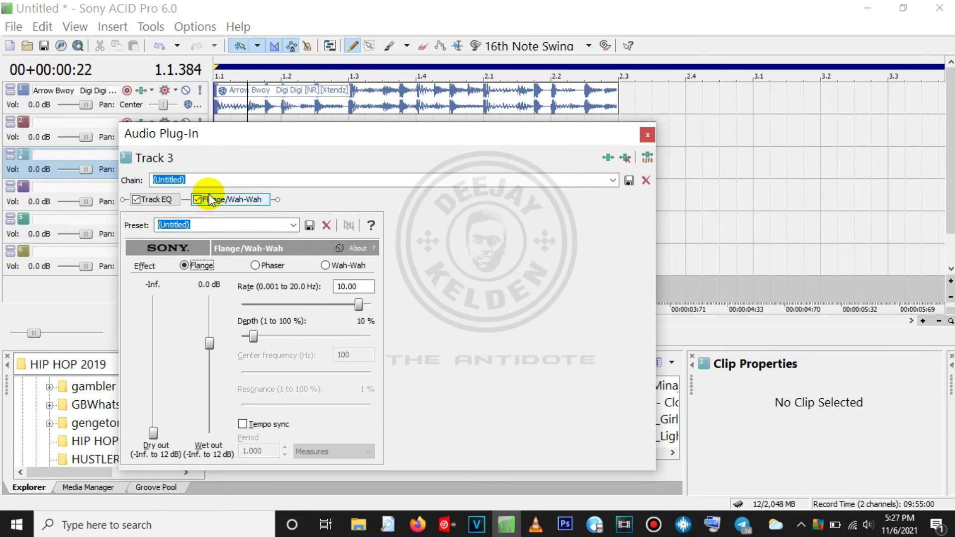
- Apply the [Sys] Wah-wah 4 preset to track 3's Flange/Wah-Wah effect and name the track "wah wah 4"
{"action": "left_click", "coordinate": [295, 225]}
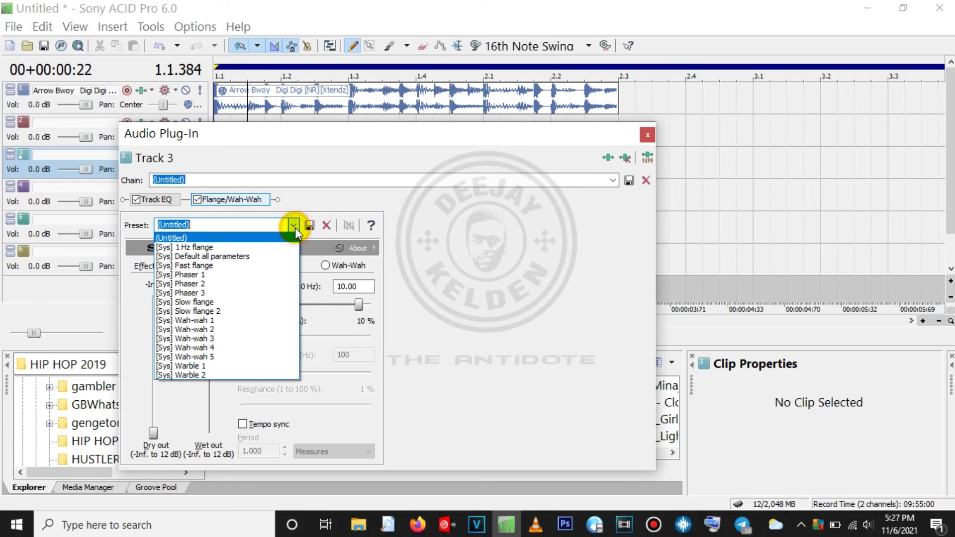
{"action": "left_click", "coordinate": [213, 348]}
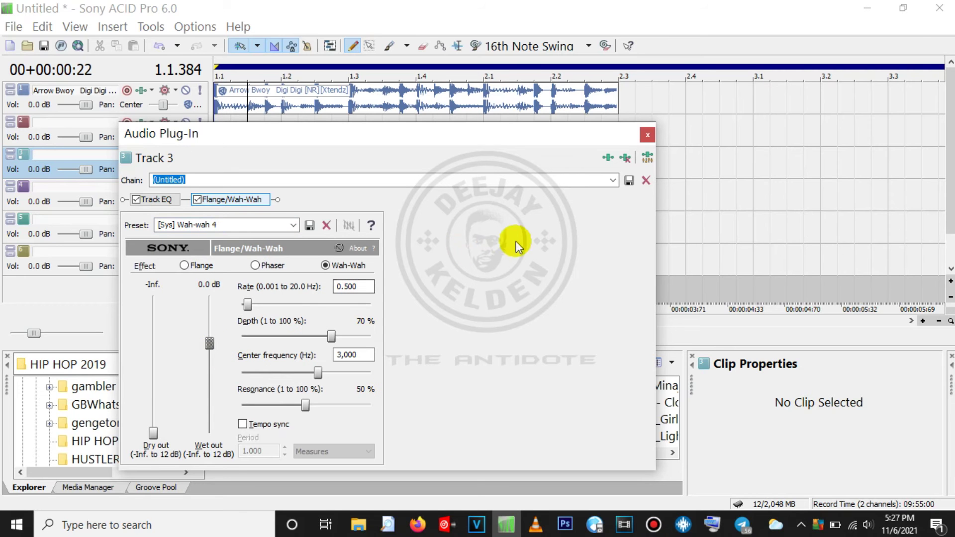
{"action": "left_click", "coordinate": [310, 225]}
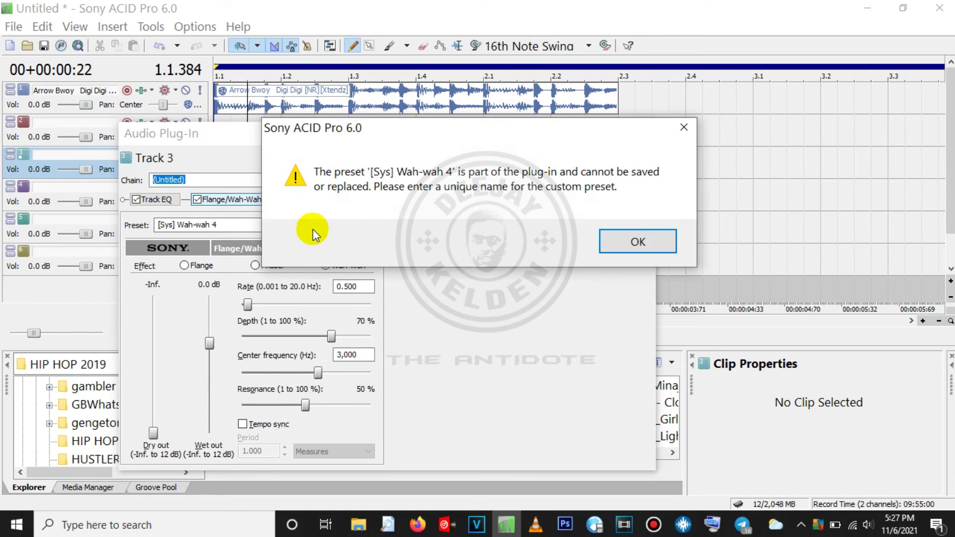
{"action": "left_click", "coordinate": [623, 241]}
{"action": "left_click", "coordinate": [650, 132]}
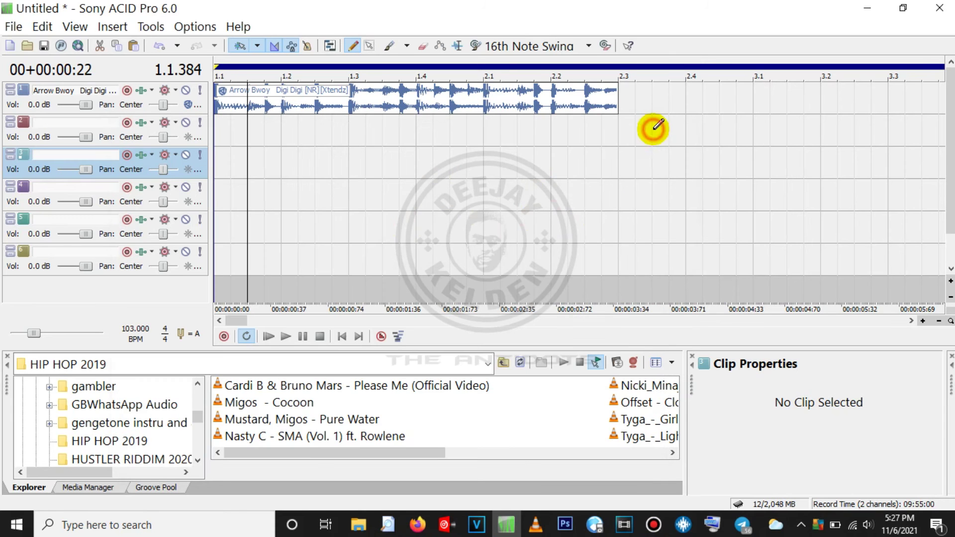
{"action": "double_click", "coordinate": [52, 152]}
{"action": "type", "text": "wah wah 4"}
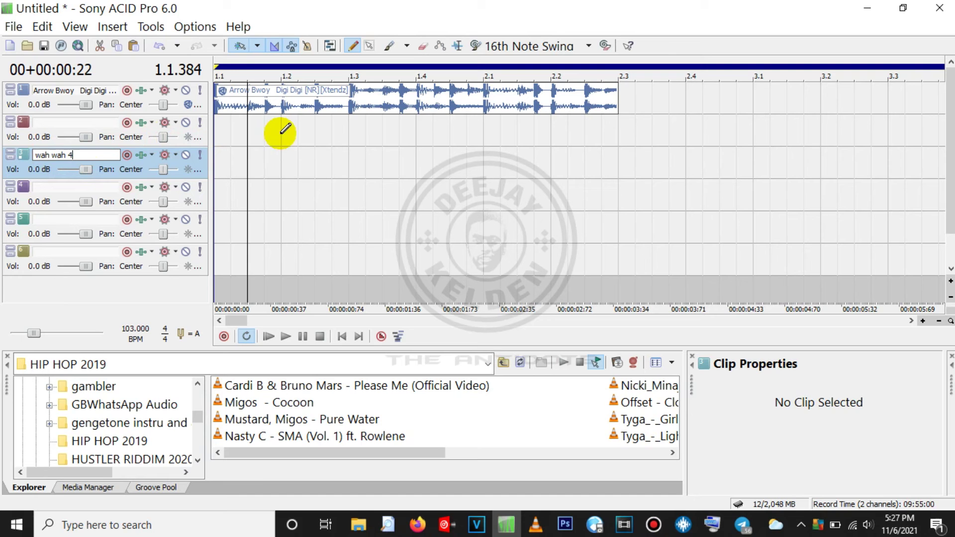
- Copy the Arrow Bwoy clip to the wah wah 4 track, starting at 1.1.000
{"action": "left_click", "coordinate": [312, 102]}
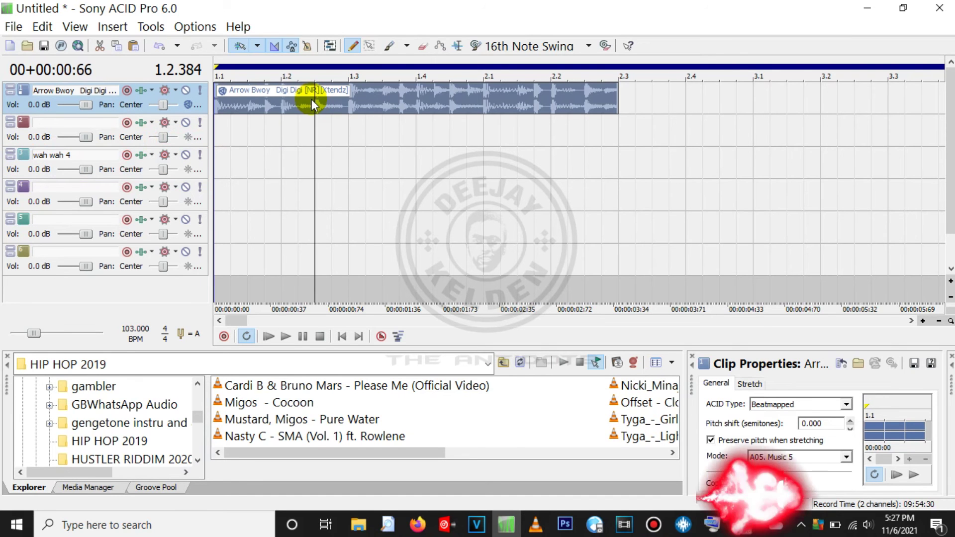
{"action": "left_click", "coordinate": [327, 98]}
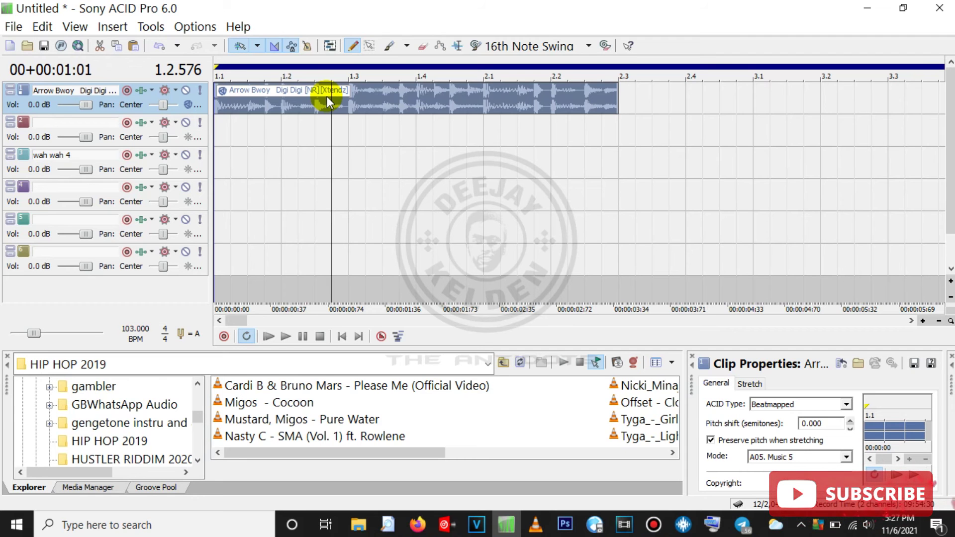
{"action": "left_click", "coordinate": [217, 168]}
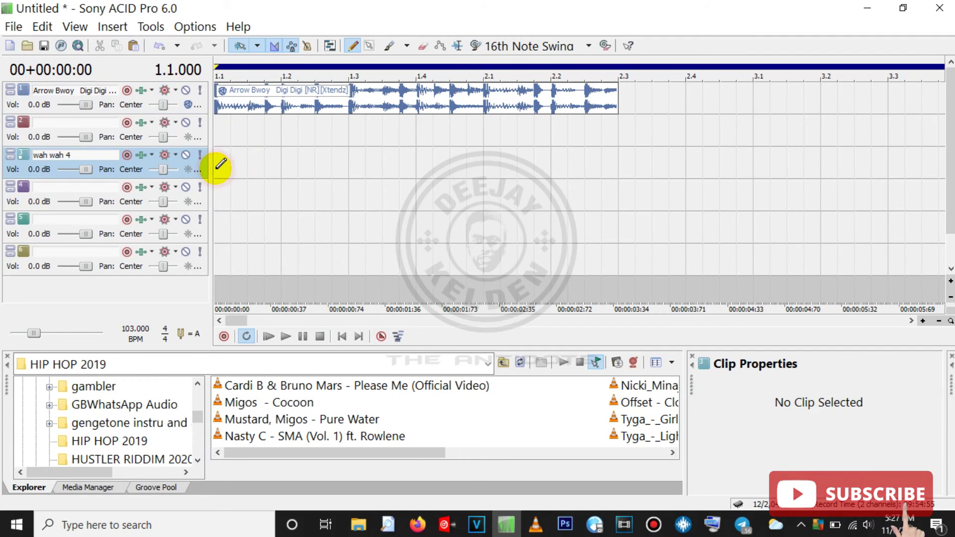
{"action": "key", "text": "ctrl+v"}
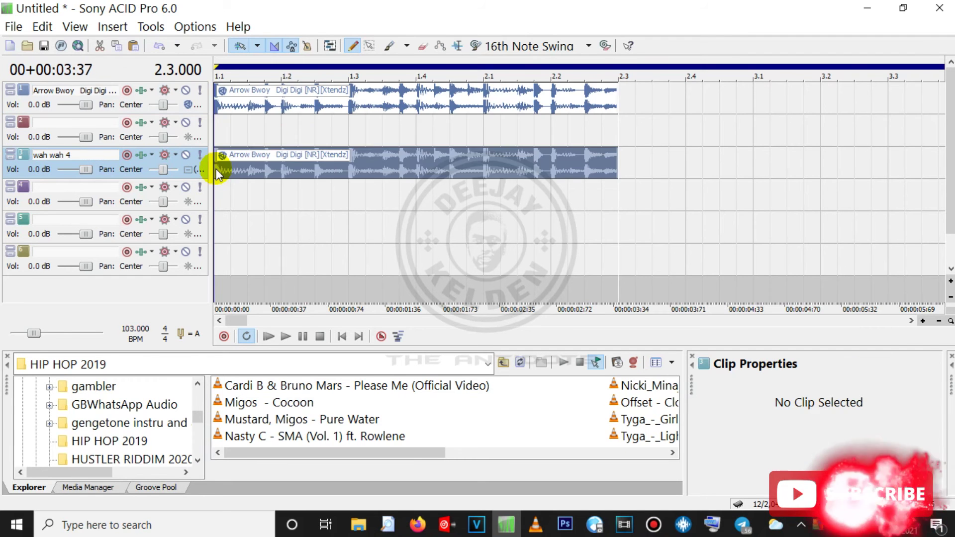
- Mute the original Arrow Bwoy track and play the wah wah 4 copy on its own from the start
{"action": "left_click", "coordinate": [187, 90]}
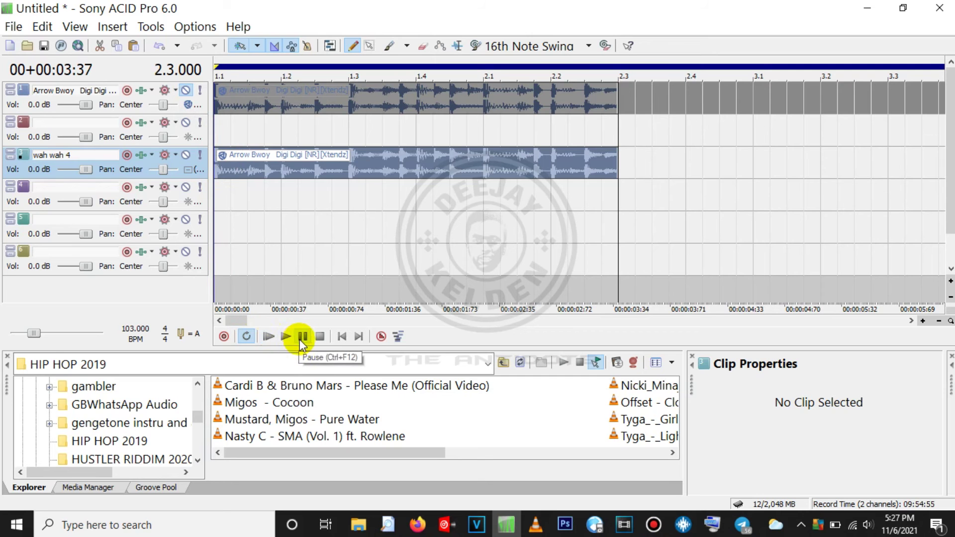
{"action": "left_click", "coordinate": [266, 339]}
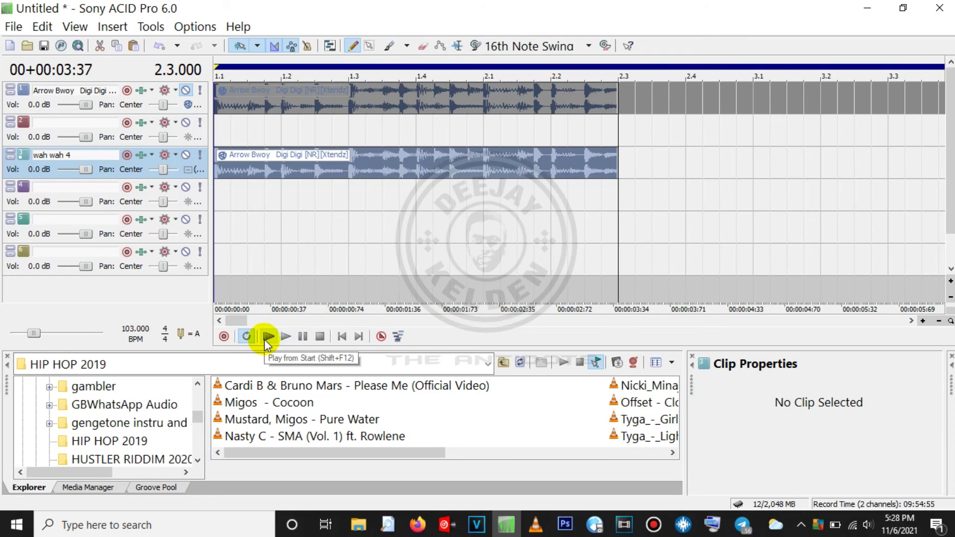
- Unmute the Arrow Bwoy track, mute the wah wah 4 track, and play the original from the start for comparison
{"action": "left_click", "coordinate": [186, 90]}
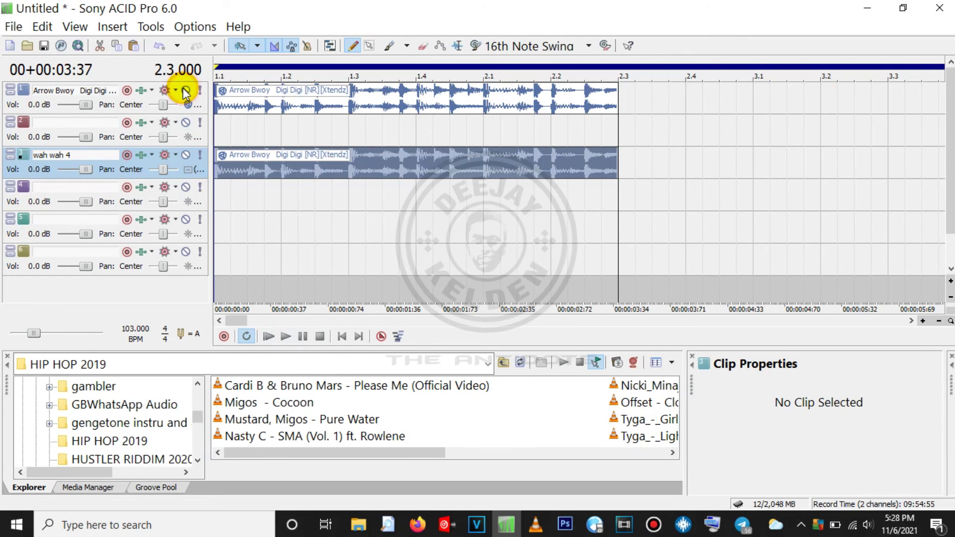
{"action": "left_click", "coordinate": [186, 155]}
{"action": "left_click", "coordinate": [337, 340]}
{"action": "key", "text": "space"}
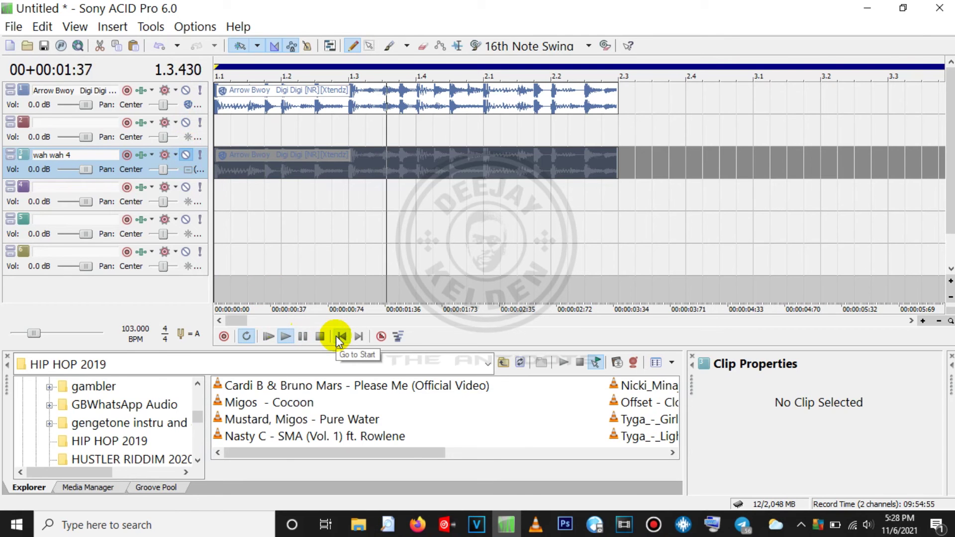
{"action": "left_click", "coordinate": [336, 336]}
{"action": "key", "text": "space"}
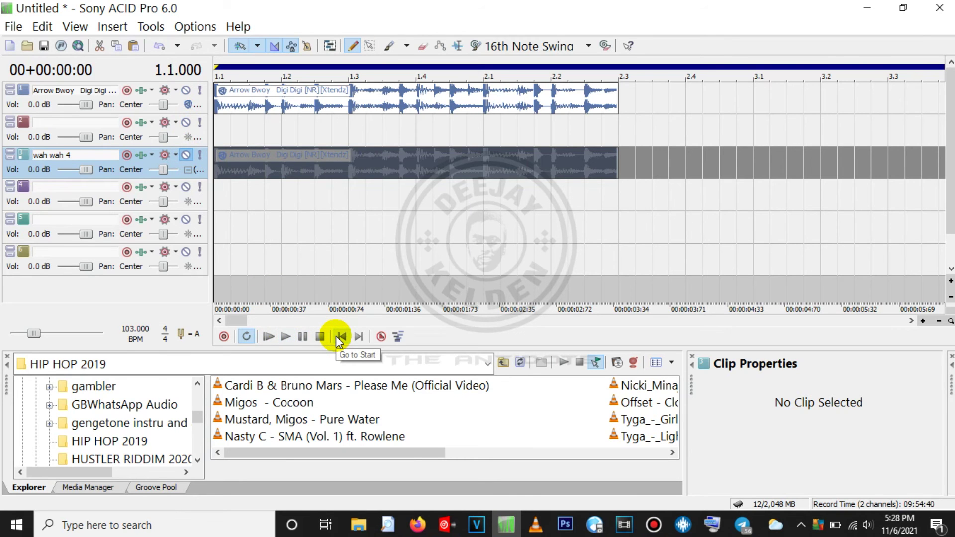
- Mute the Arrow Bwoy track again, unmute the wah wah 4 track and replay it from the start
{"action": "left_click", "coordinate": [186, 93]}
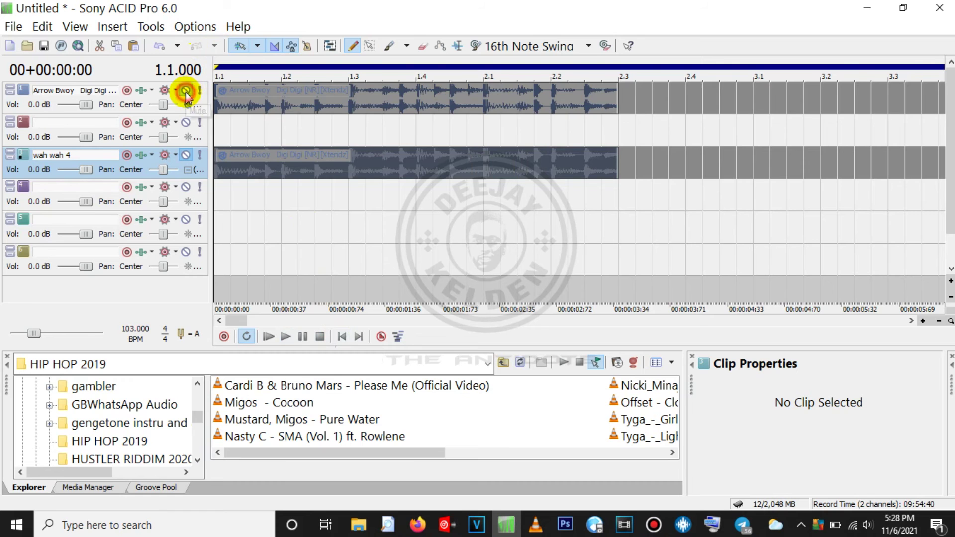
{"action": "left_click", "coordinate": [188, 158]}
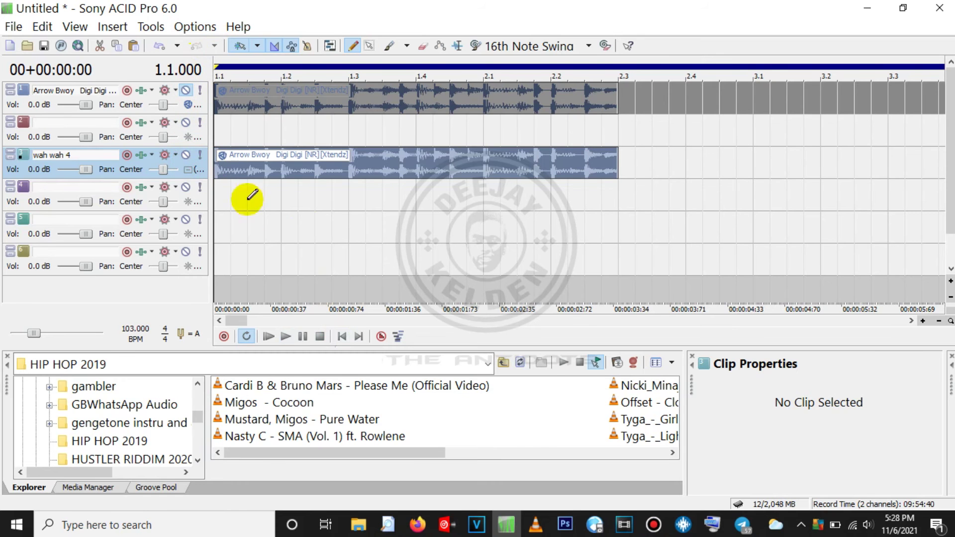
{"action": "left_click", "coordinate": [267, 341]}
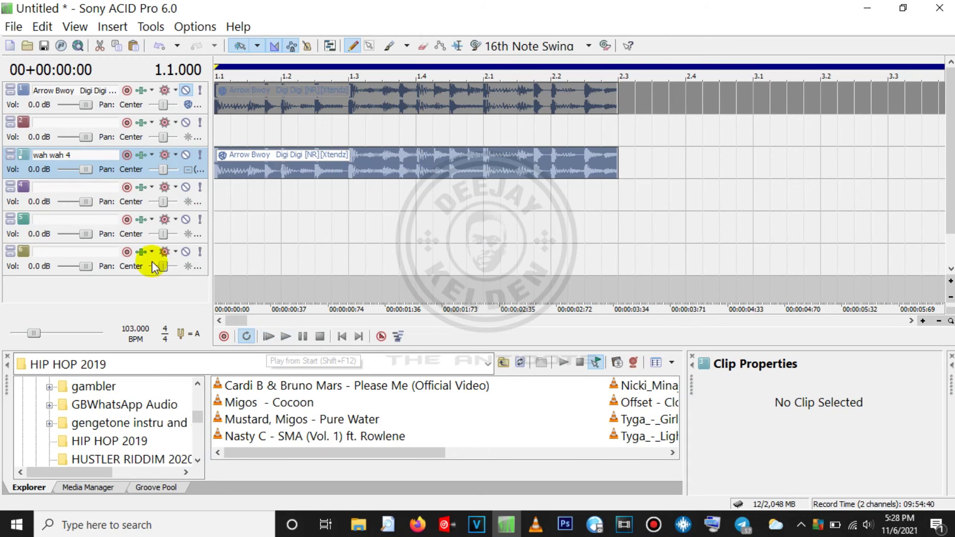
- Add the Sony Flange/Wah-Wah effect to the plug-in chain of track 4
{"action": "left_click", "coordinate": [139, 192]}
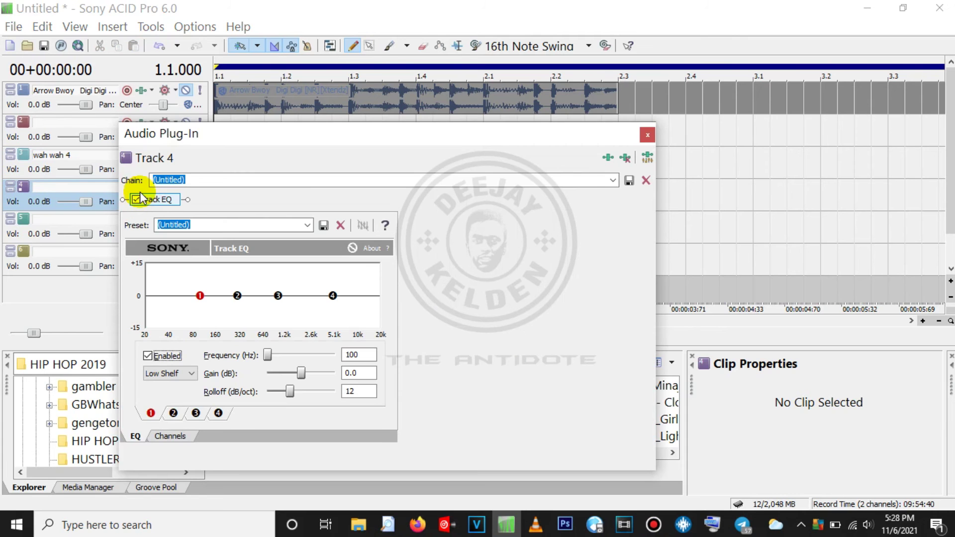
{"action": "left_click", "coordinate": [608, 158]}
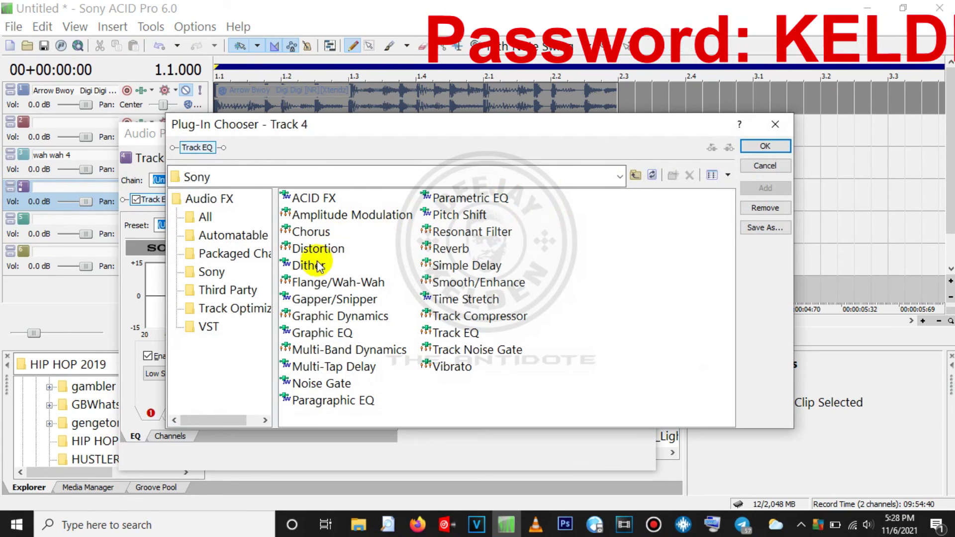
{"action": "left_click", "coordinate": [305, 286]}
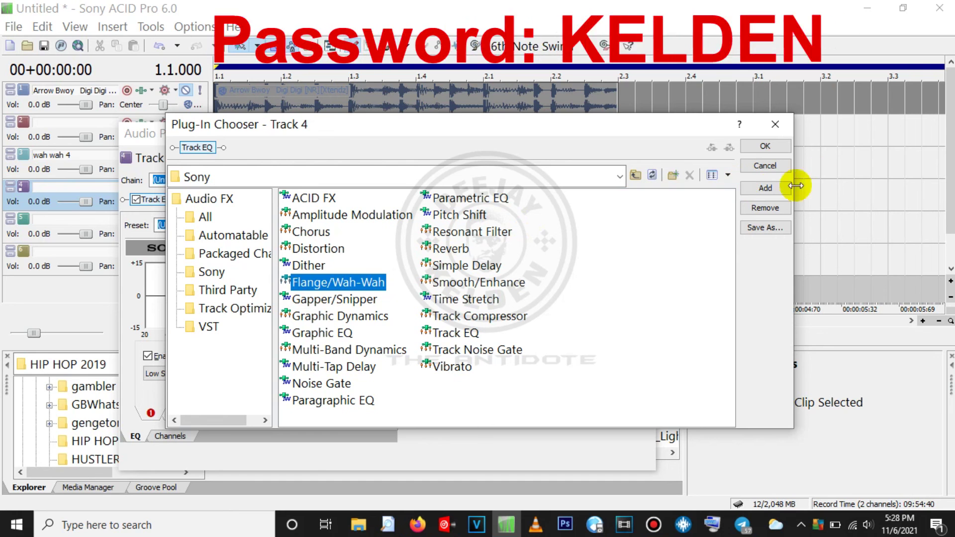
{"action": "left_click", "coordinate": [776, 188]}
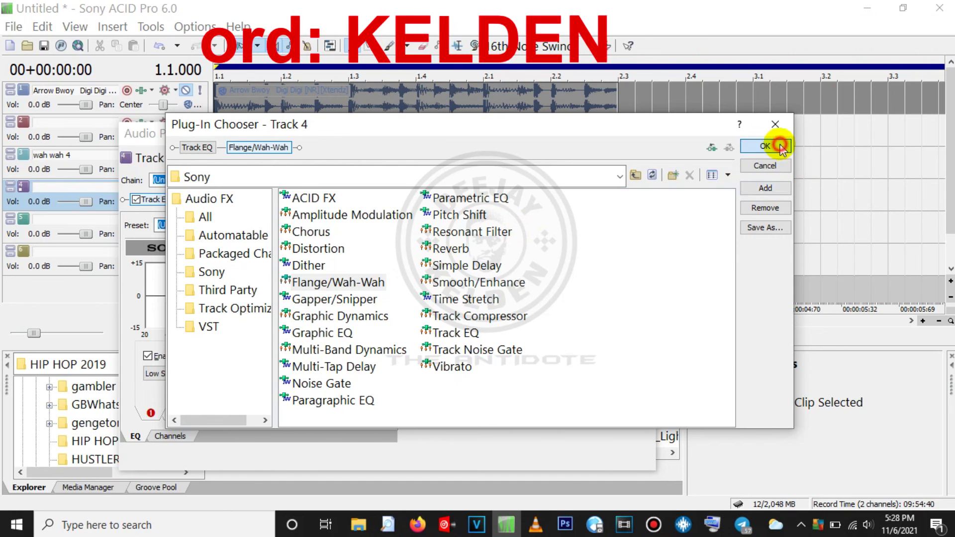
{"action": "left_click", "coordinate": [779, 146]}
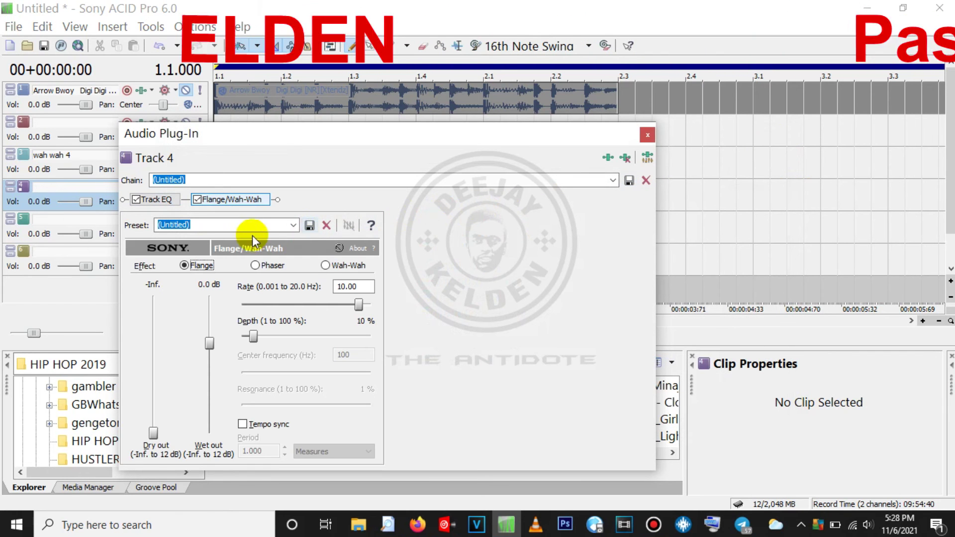
- Apply the Slow flange preset to the Flange/Wah-Wah effect on track 4 and close the plug-in window
{"action": "left_click", "coordinate": [293, 225]}
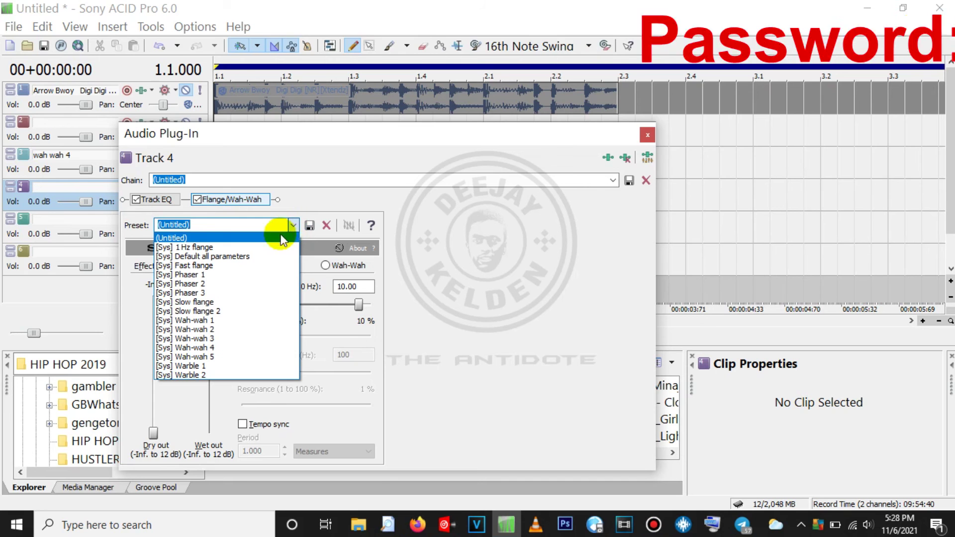
{"action": "left_click", "coordinate": [195, 303]}
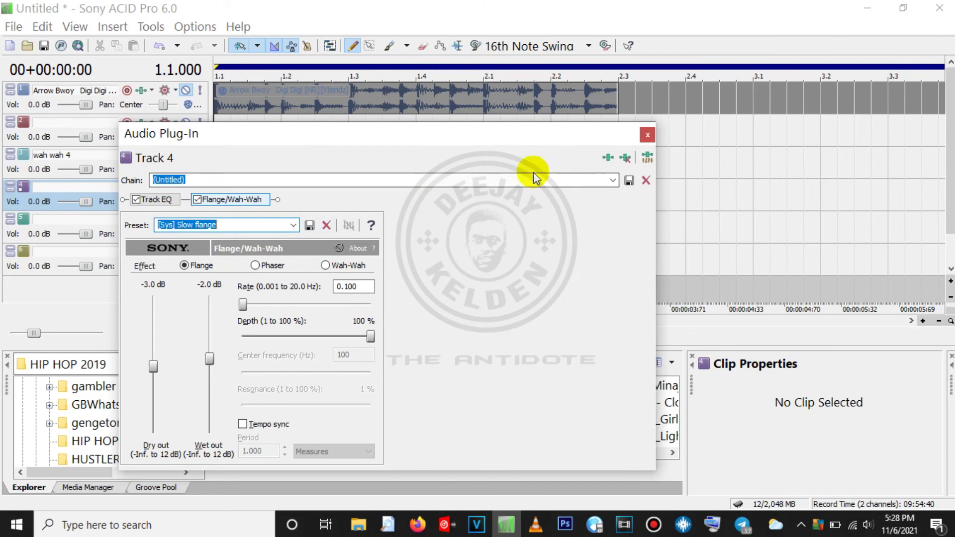
{"action": "left_click", "coordinate": [647, 135]}
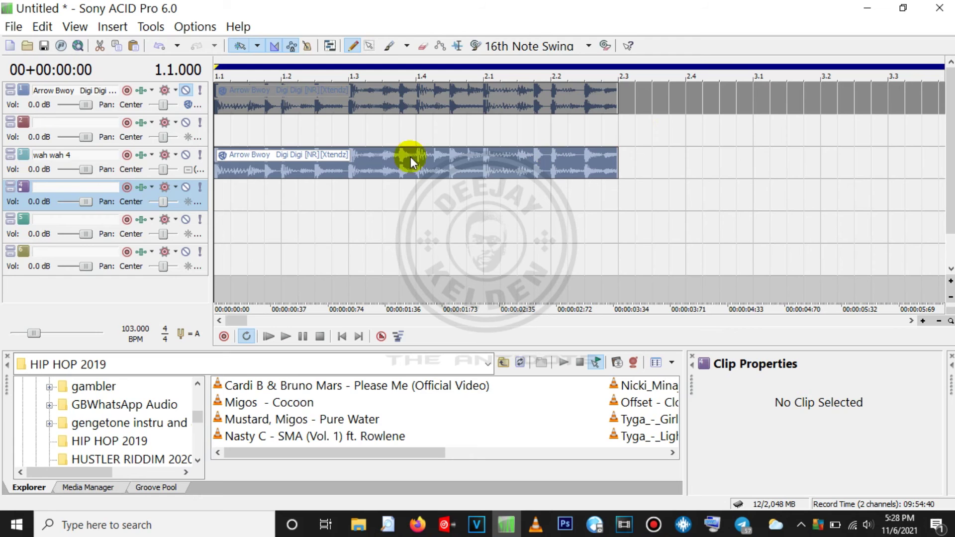
- Name track 4 "slow flange"
{"action": "double_click", "coordinate": [99, 189]}
{"action": "type", "text": "slpow"}
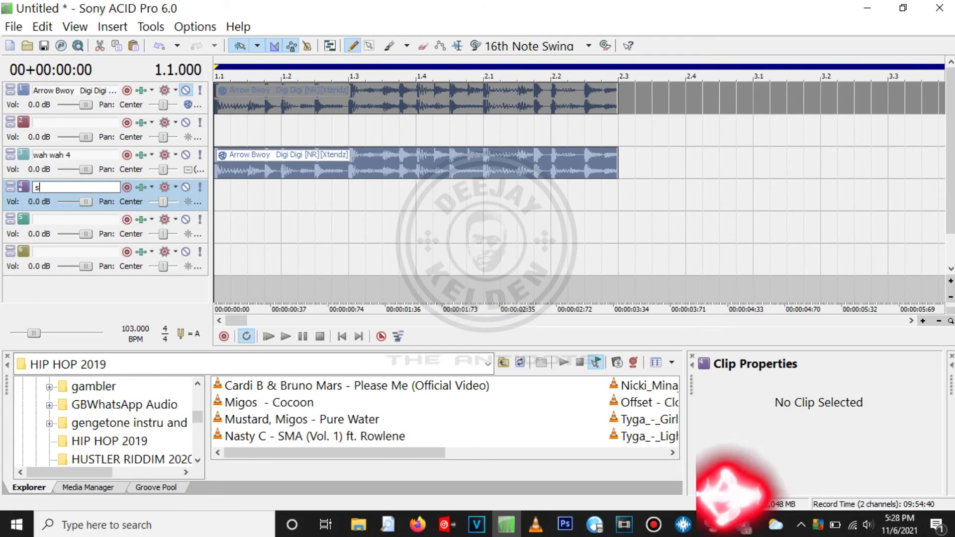
{"action": "key", "text": "BackSpace"}
{"action": "key", "text": "BackSpace"}
{"action": "key", "text": "BackSpace"}
{"action": "key", "text": "BackSpace"}
{"action": "key", "text": "BackSpace"}
{"action": "type", "text": "slow f"}
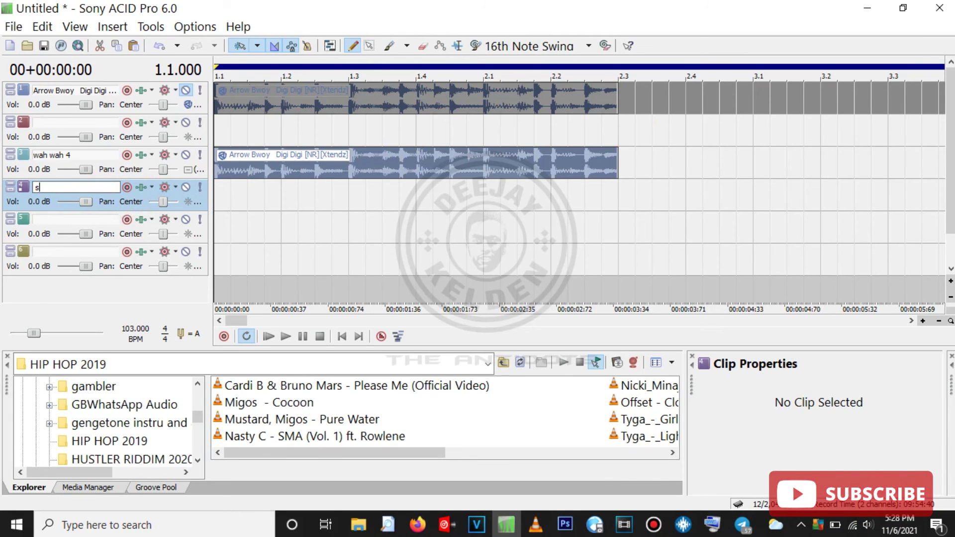
{"action": "type", "text": "l"}
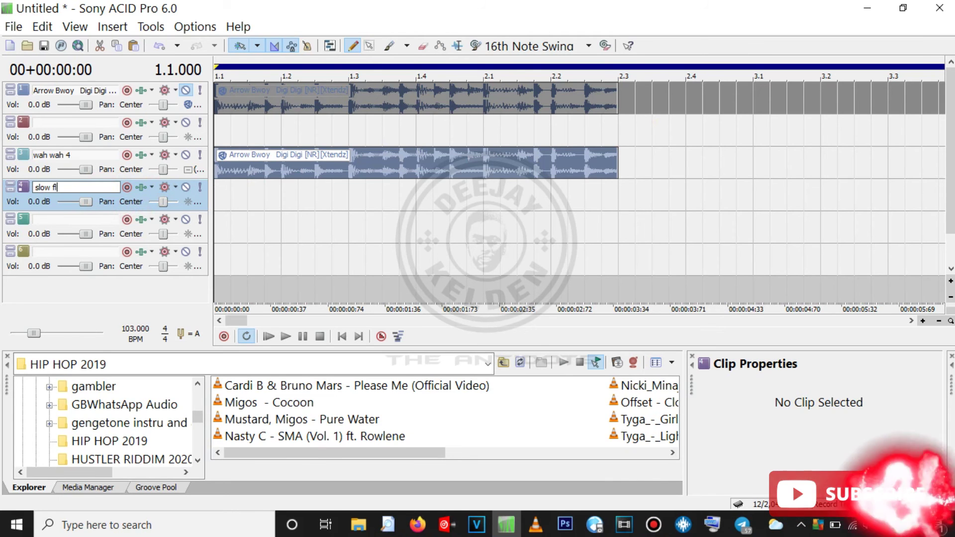
{"action": "type", "text": "ange"}
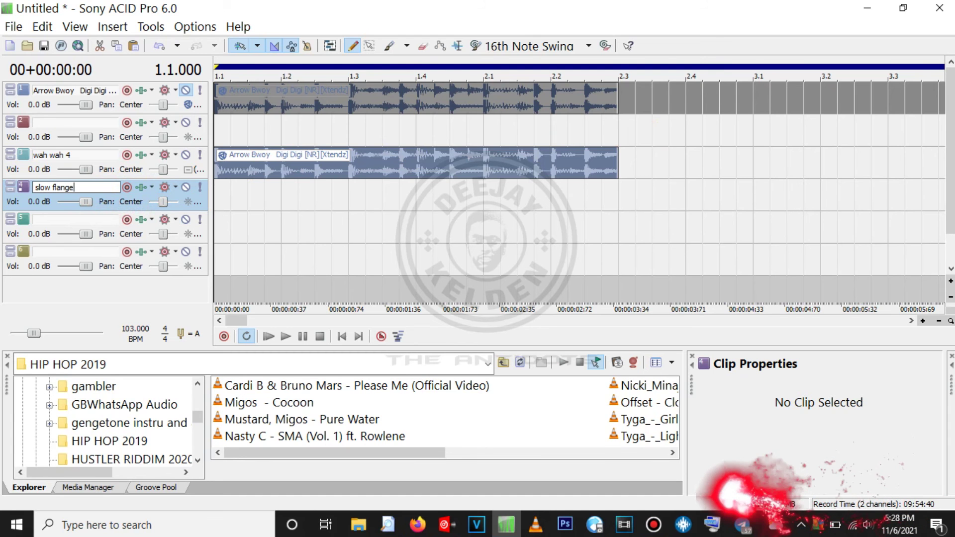
- Copy the Arrow Bwoy clip from the wah wah 4 track and paste it at the start of the slow flange track
{"action": "left_click", "coordinate": [254, 178]}
{"action": "left_click", "coordinate": [261, 171]}
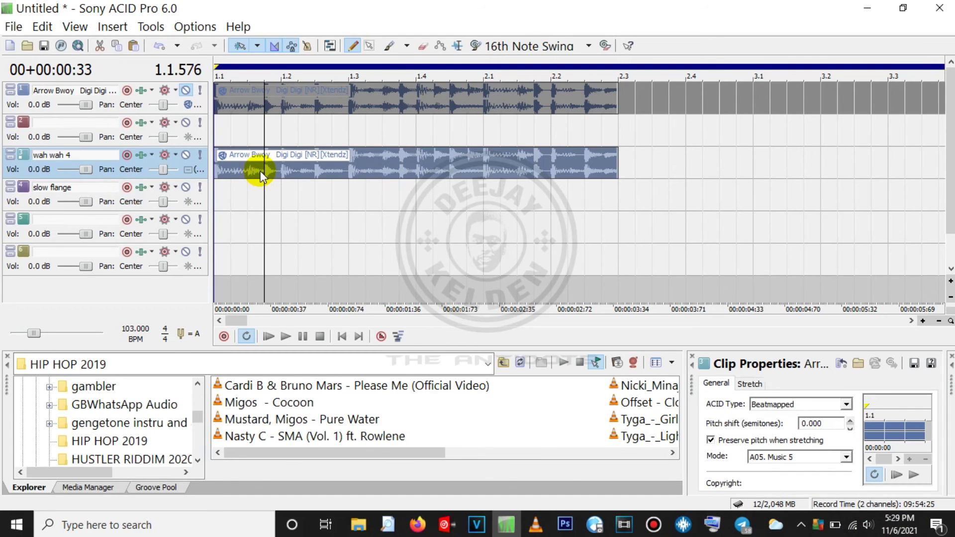
{"action": "left_click", "coordinate": [223, 195]}
{"action": "left_click", "coordinate": [220, 199]}
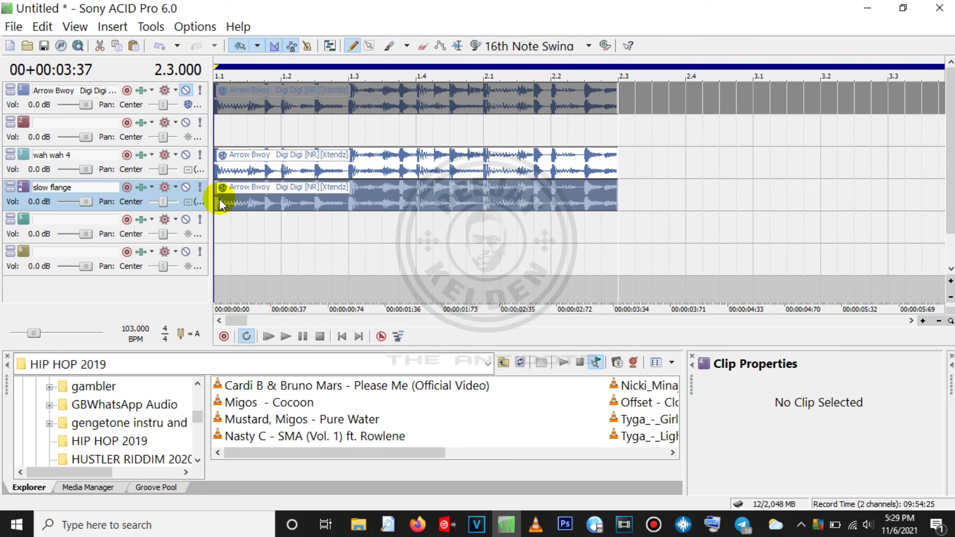
{"action": "right_click", "coordinate": [297, 196]}
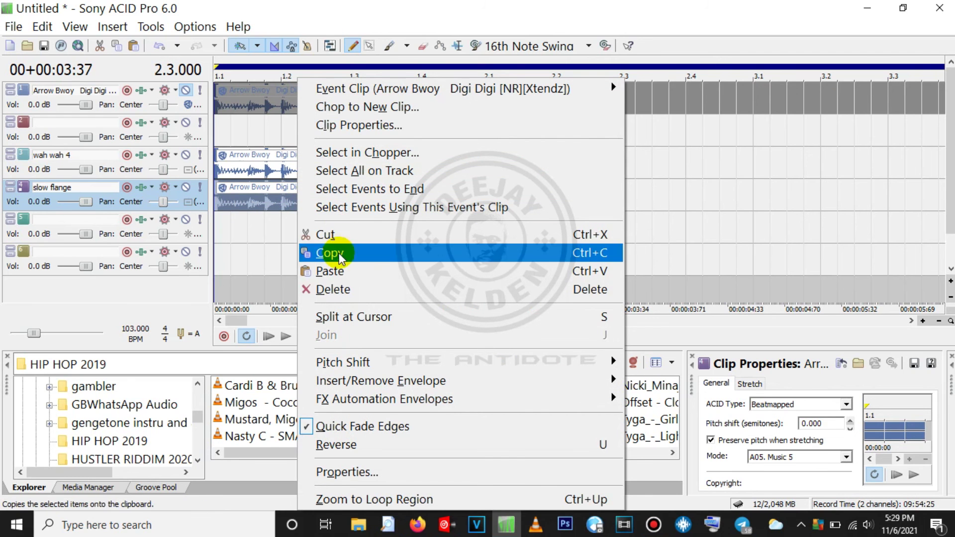
{"action": "left_click", "coordinate": [230, 224]}
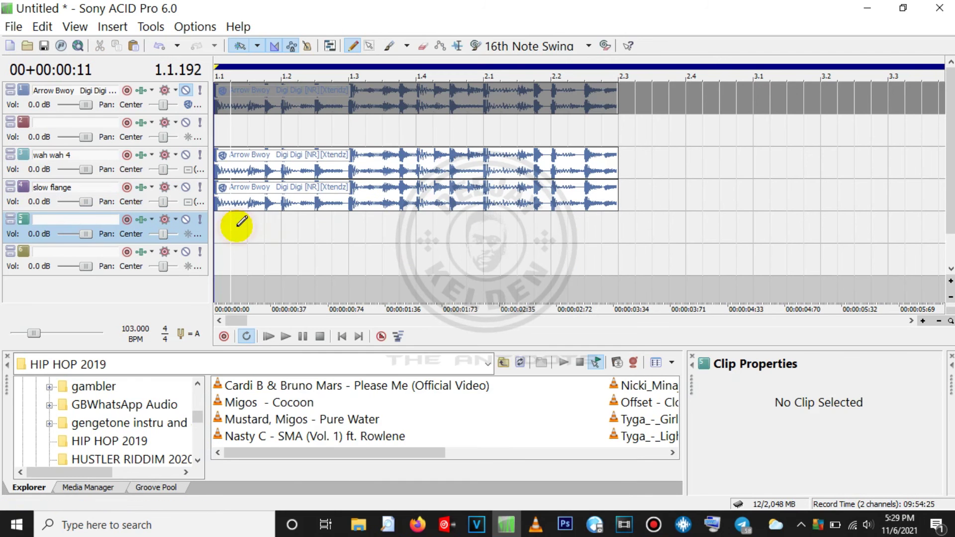
- Mute the wah wah 4 track and play the slow flange copy on its own from the start
{"action": "left_click", "coordinate": [186, 155]}
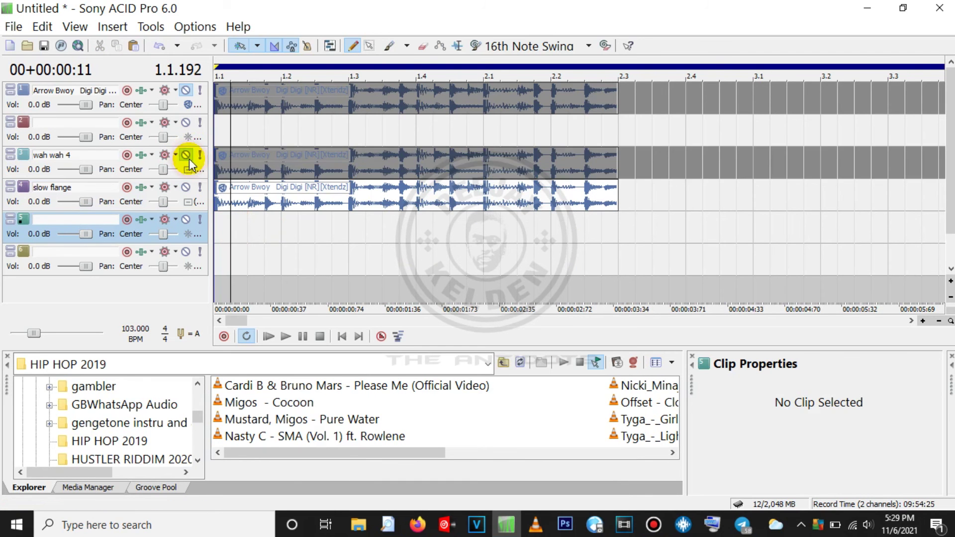
{"action": "left_click", "coordinate": [269, 342]}
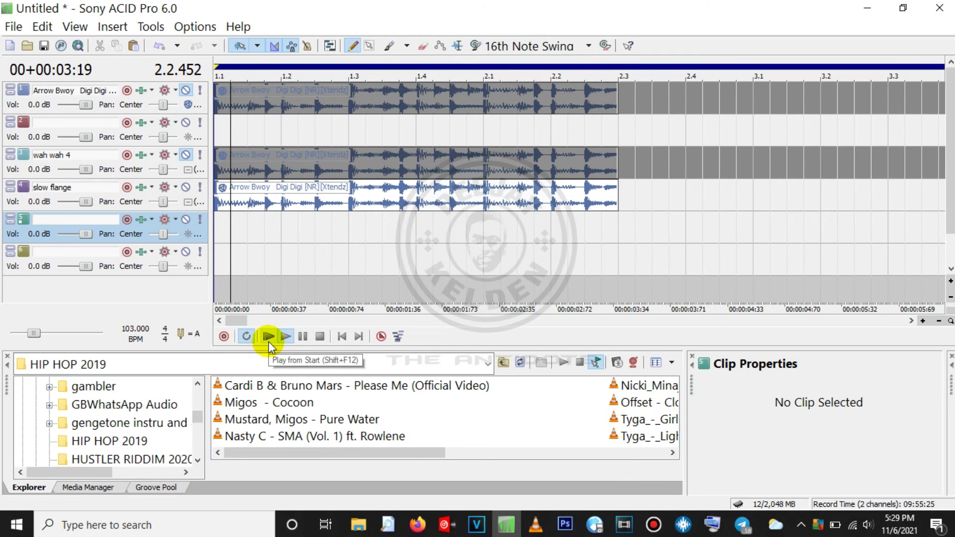
{"action": "key", "text": "space"}
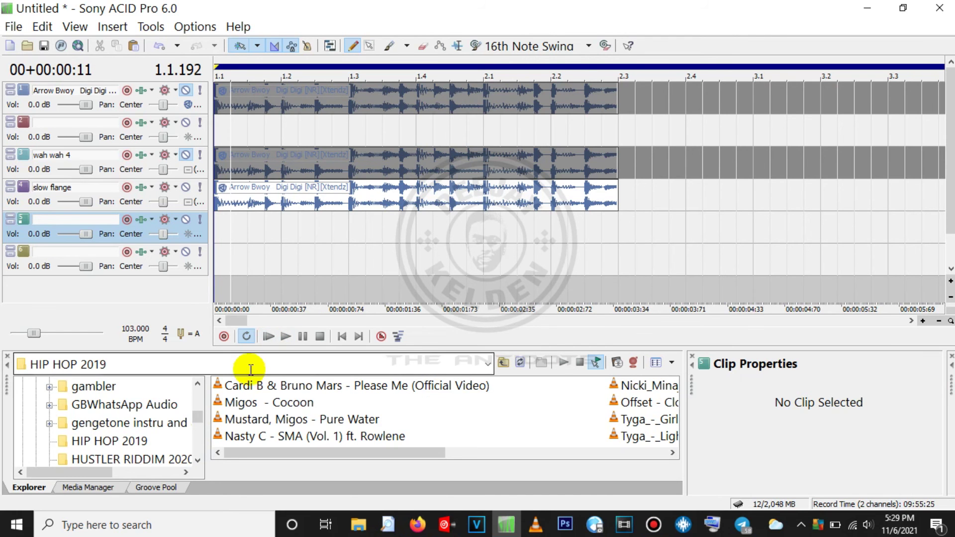
- Add a single Sony Reverb effect to the plug-in chain of track 5
{"action": "left_click", "coordinate": [143, 220]}
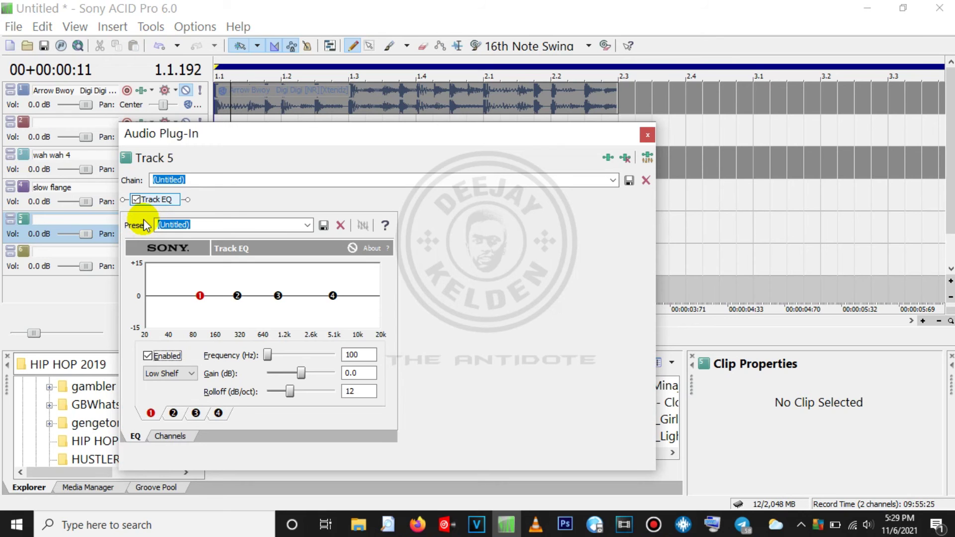
{"action": "left_click", "coordinate": [608, 158]}
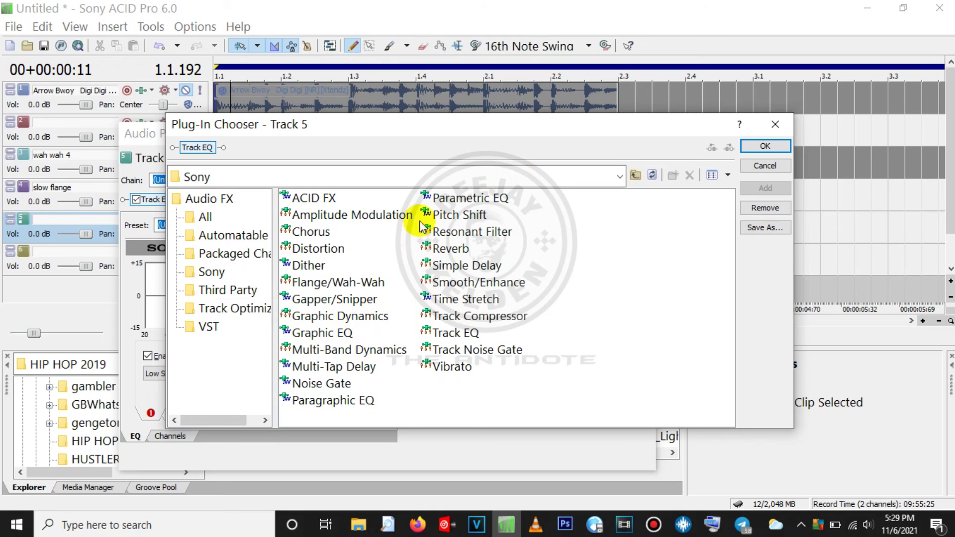
{"action": "left_click", "coordinate": [448, 248]}
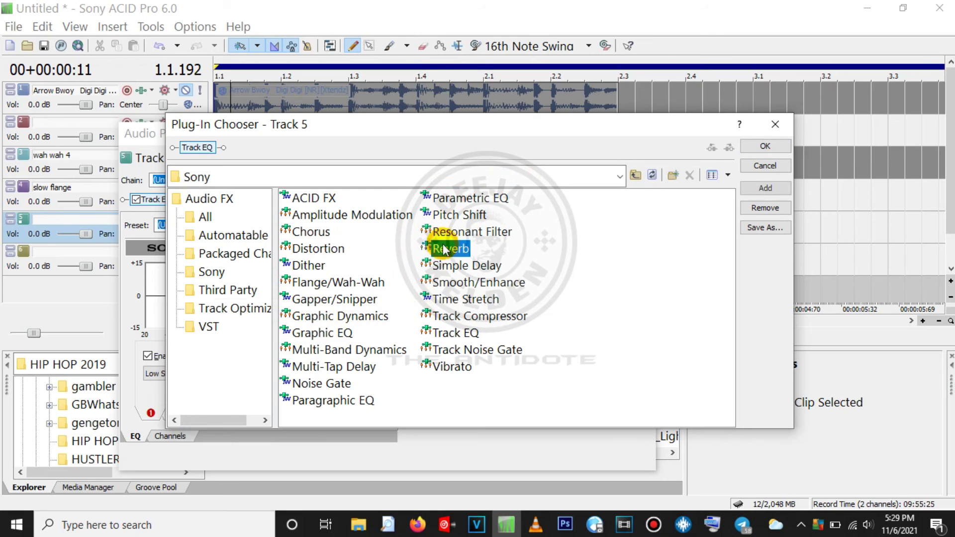
{"action": "left_click", "coordinate": [779, 193]}
{"action": "left_click", "coordinate": [779, 193]}
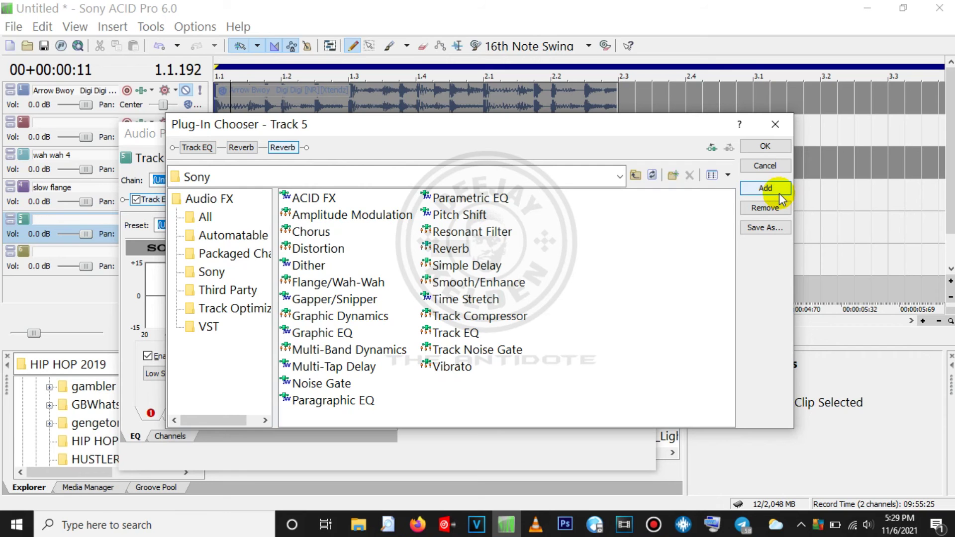
{"action": "left_click", "coordinate": [765, 207]}
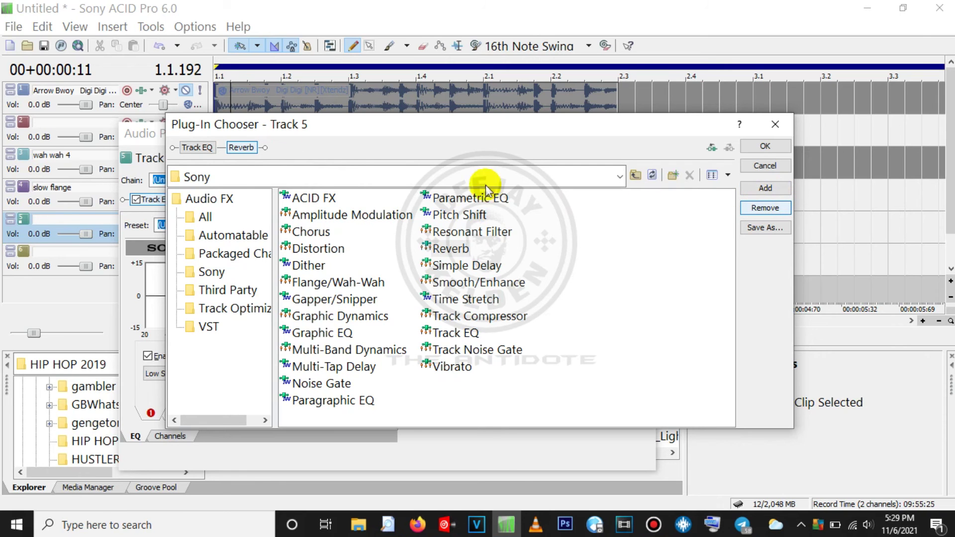
{"action": "left_click", "coordinate": [764, 152]}
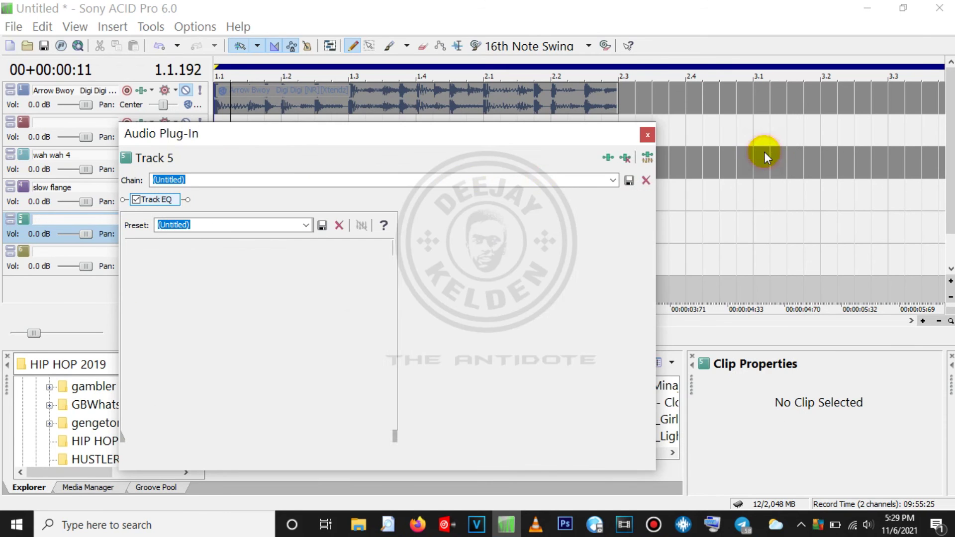
- Apply the Metal tank preset to the Reverb effect on track 5 and close the plug-in window
{"action": "left_click", "coordinate": [307, 226]}
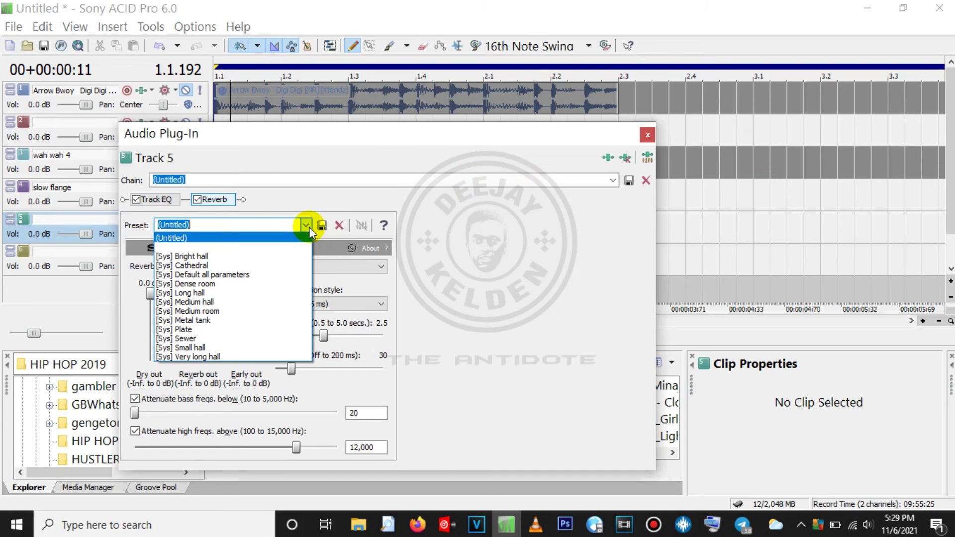
{"action": "left_click", "coordinate": [196, 321]}
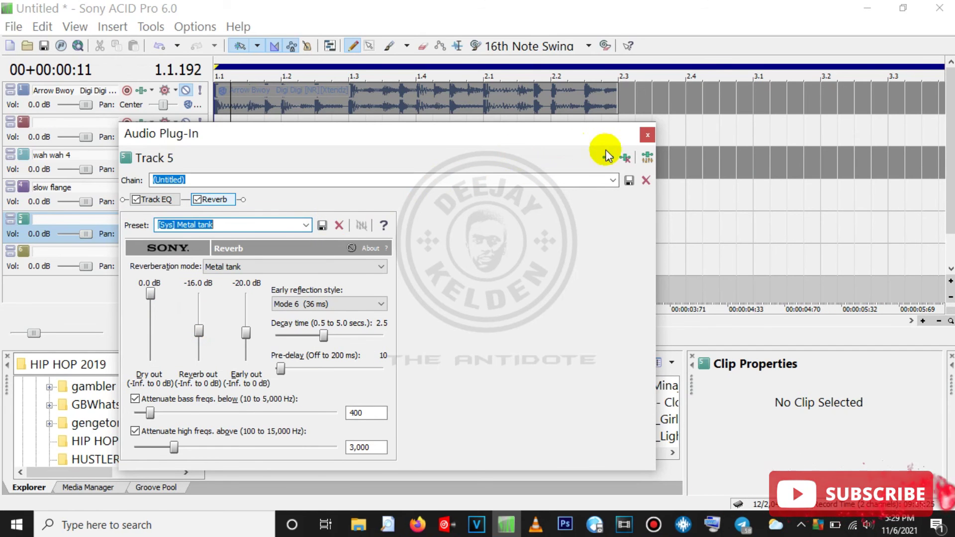
{"action": "left_click", "coordinate": [647, 135]}
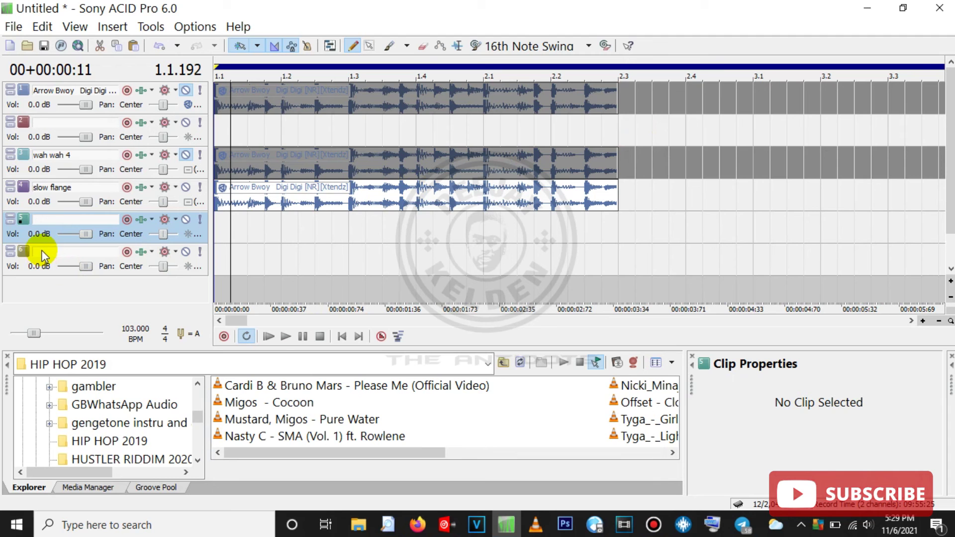
- Name track 5 "reverb"
{"action": "left_click", "coordinate": [68, 225]}
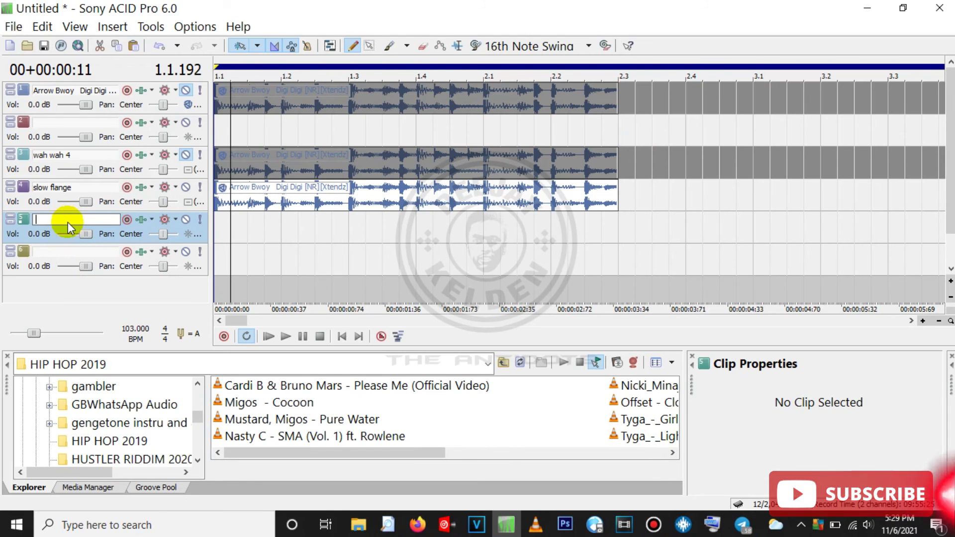
{"action": "type", "text": "reverb"}
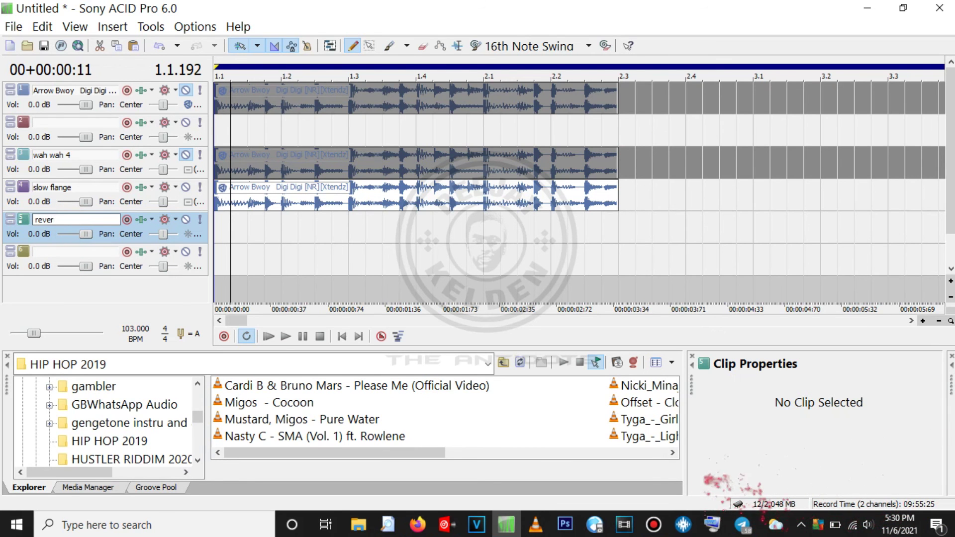
{"action": "left_click", "coordinate": [365, 217]}
- Split the slow flange clip at 2.2.384 and paste a copy of its short end piece on the reverb track at 1.4.000
{"action": "left_click", "coordinate": [582, 204]}
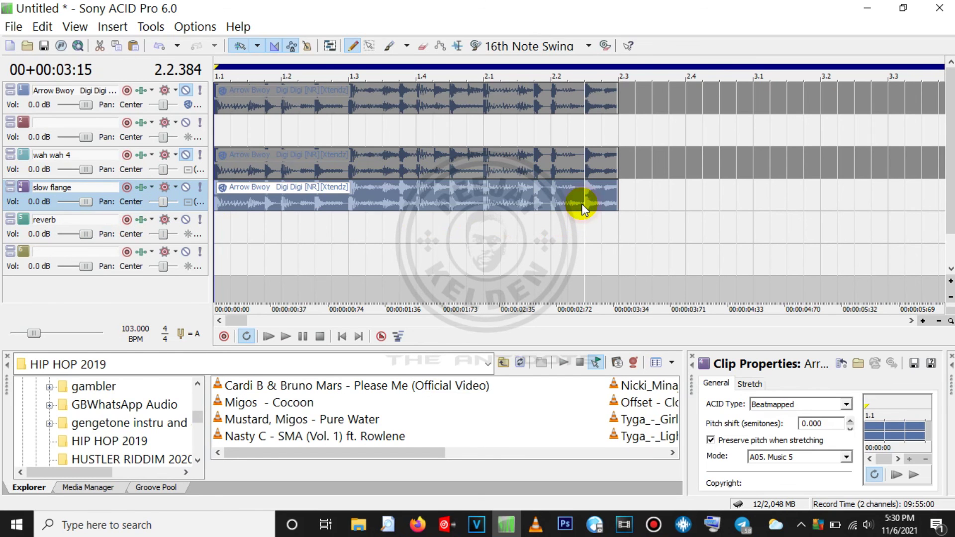
{"action": "key", "text": "s"}
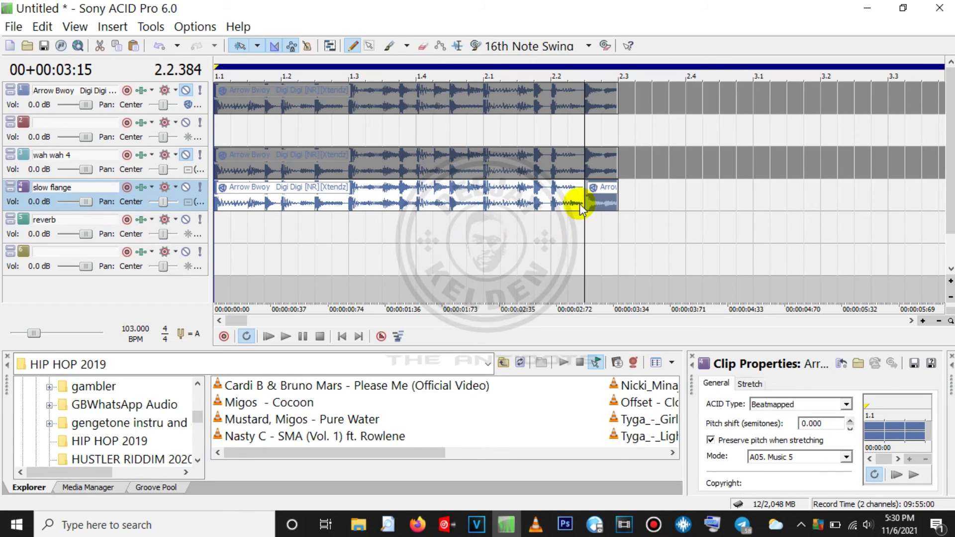
{"action": "left_click", "coordinate": [415, 230]}
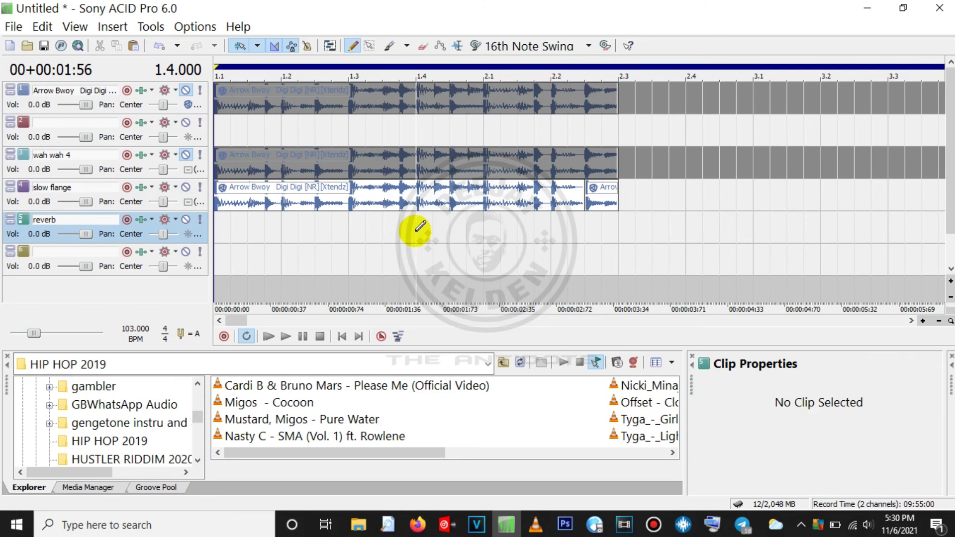
{"action": "left_click", "coordinate": [417, 230]}
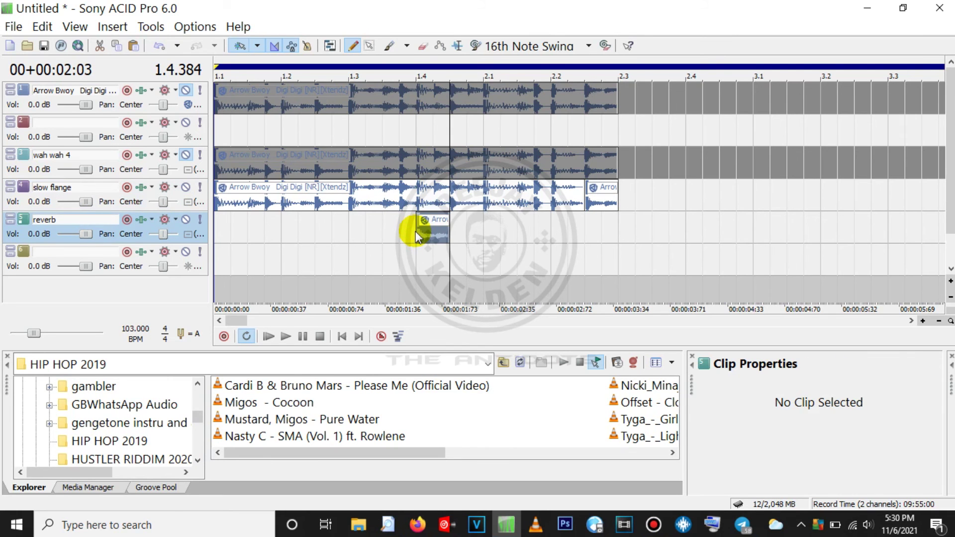
- Mute the slow flange track and play the short reverb piece on its own from the start
{"action": "left_click", "coordinate": [186, 187]}
{"action": "left_click", "coordinate": [339, 340]}
{"action": "key", "text": "space"}
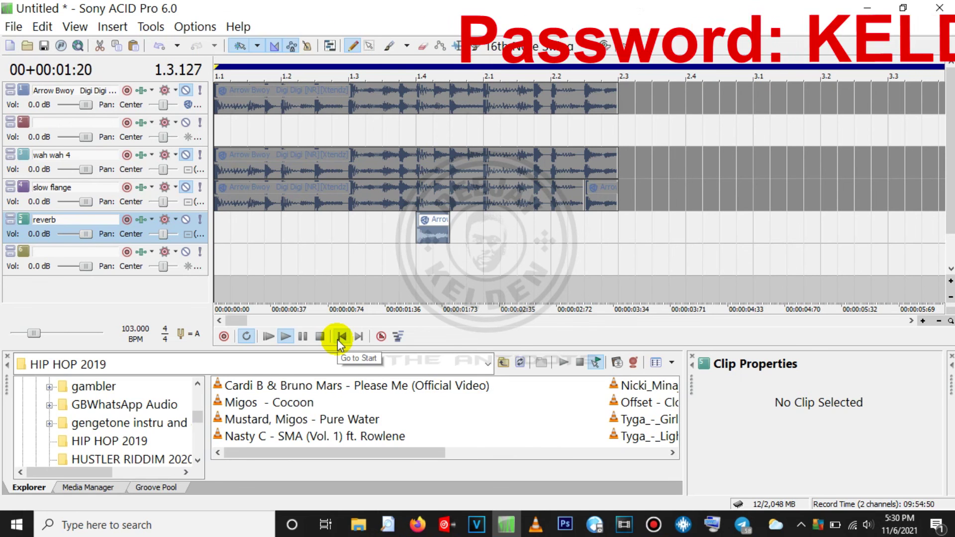
{"action": "key", "text": "space"}
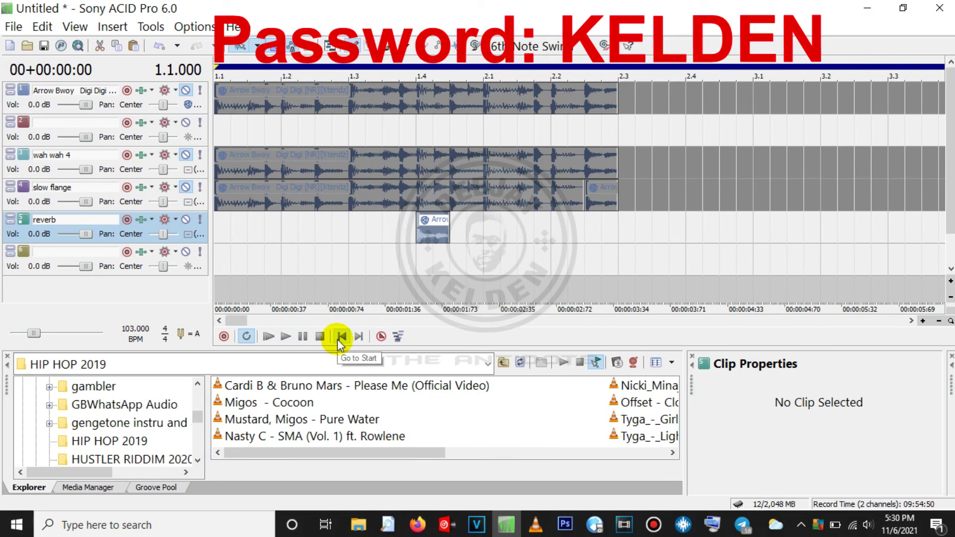
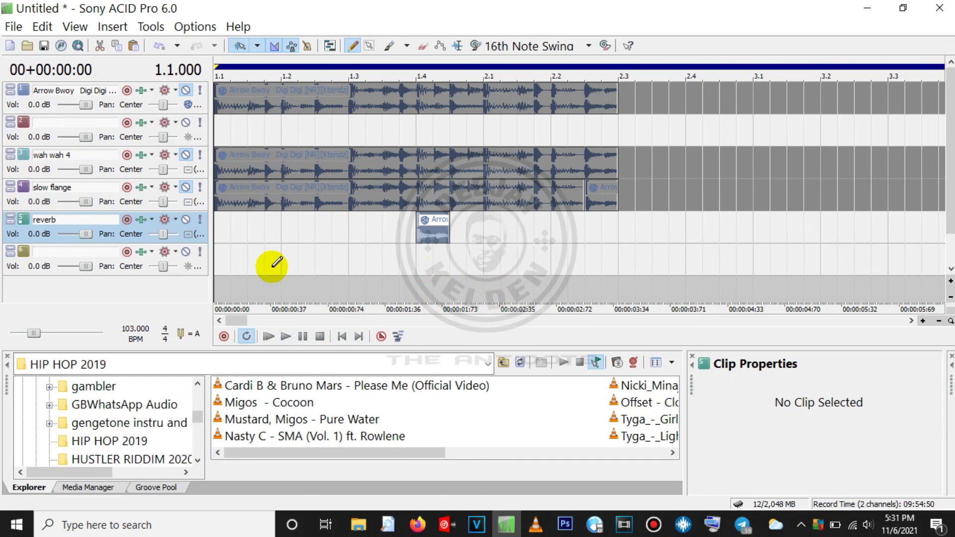
- Add the Sony ACID FX plug-in to the effects chain of track 6
{"action": "left_click", "coordinate": [141, 252]}
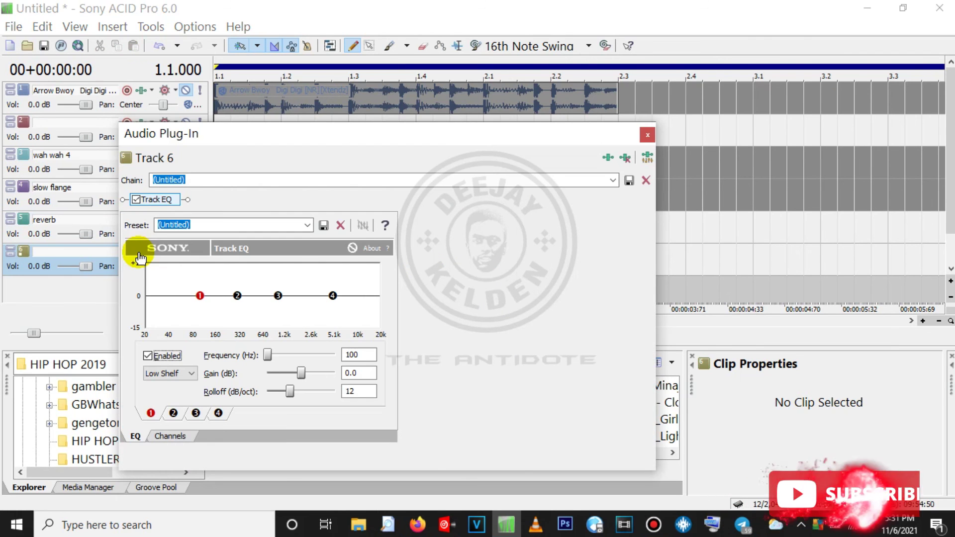
{"action": "left_click", "coordinate": [608, 160]}
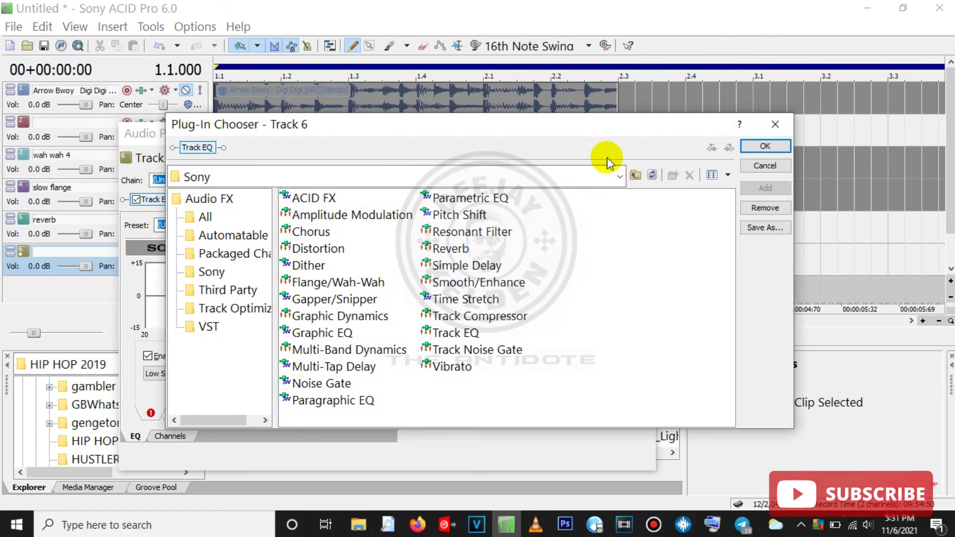
{"action": "left_click", "coordinate": [311, 199]}
{"action": "left_click", "coordinate": [782, 192]}
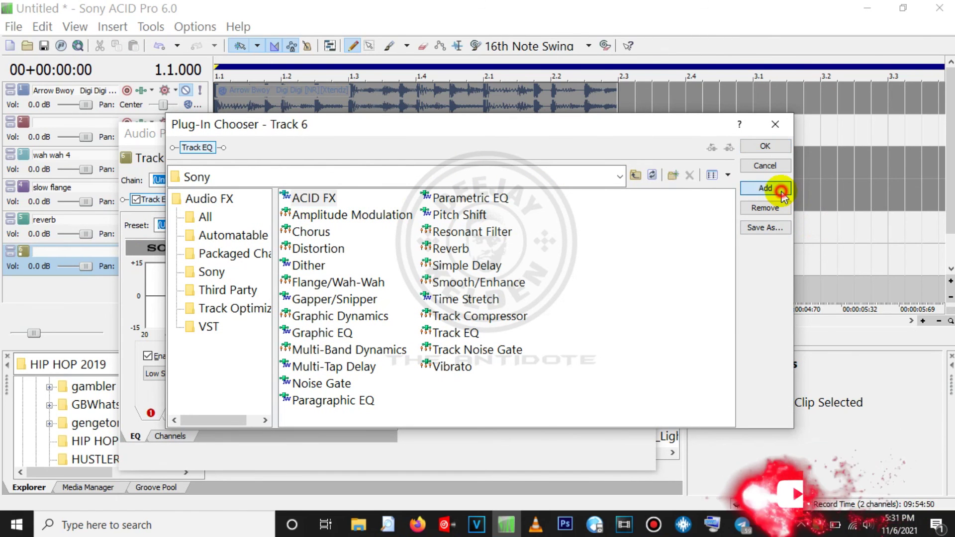
{"action": "left_click", "coordinate": [764, 146]}
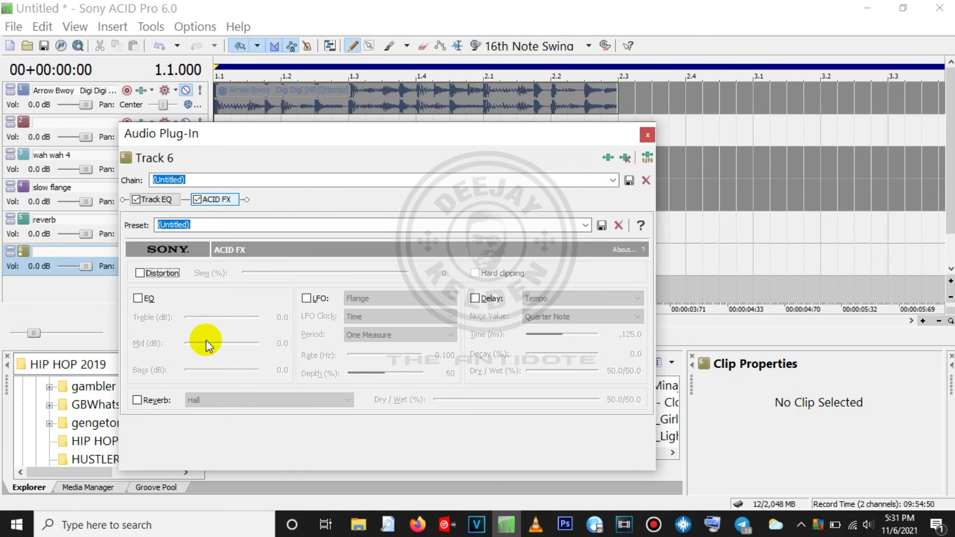
- Enable the EQ section in ACID FX, lower the bass to -25.0 dB and close the plug-in window
{"action": "left_click", "coordinate": [140, 299]}
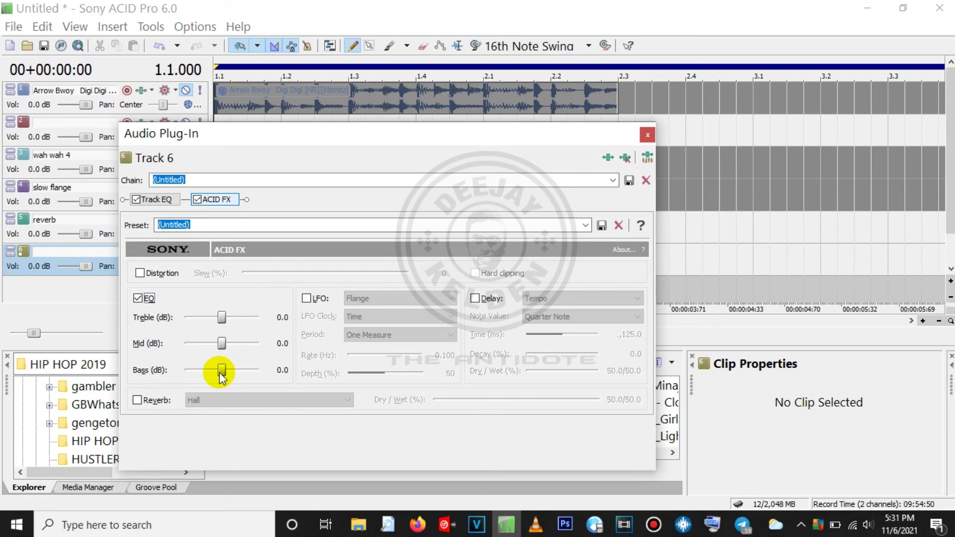
{"action": "left_click_drag", "start_coordinate": [219, 372], "coordinate": [160, 374]}
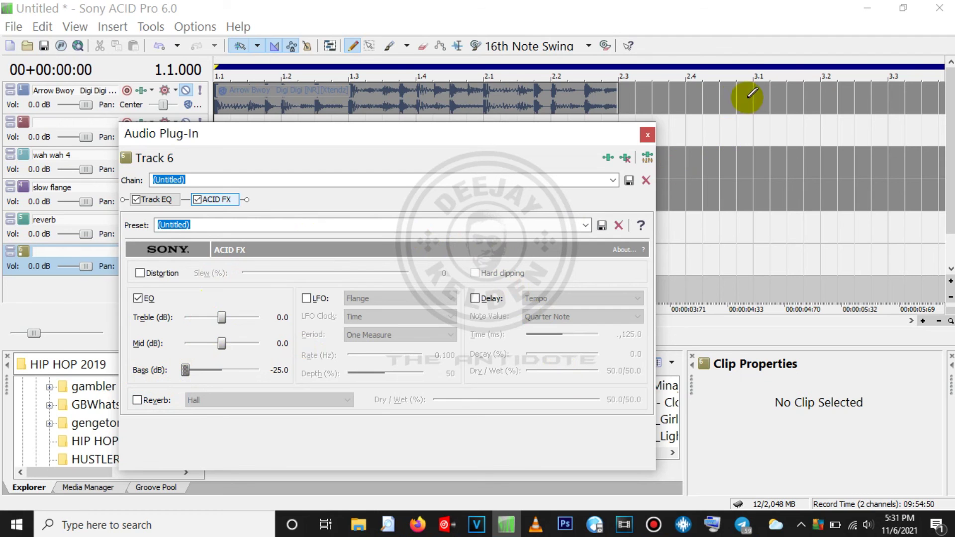
{"action": "left_click", "coordinate": [647, 134]}
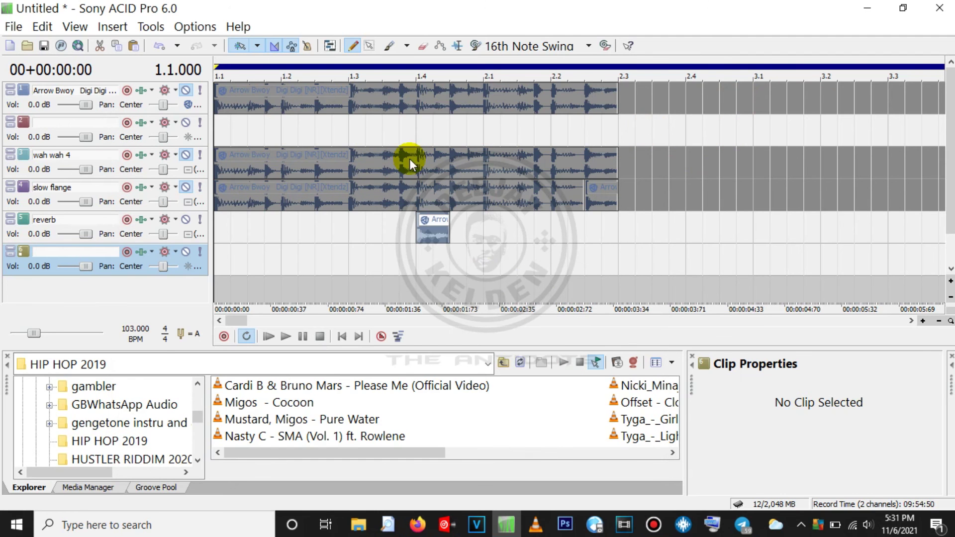
- Name track 6 "low" and paste a copy of the long slow flange clip at its start
{"action": "double_click", "coordinate": [89, 253]}
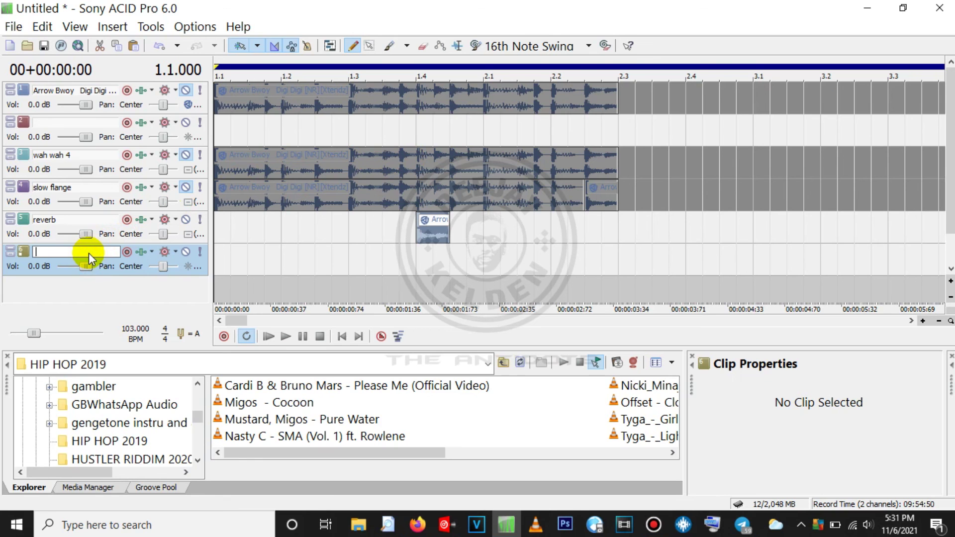
{"action": "type", "text": "low"}
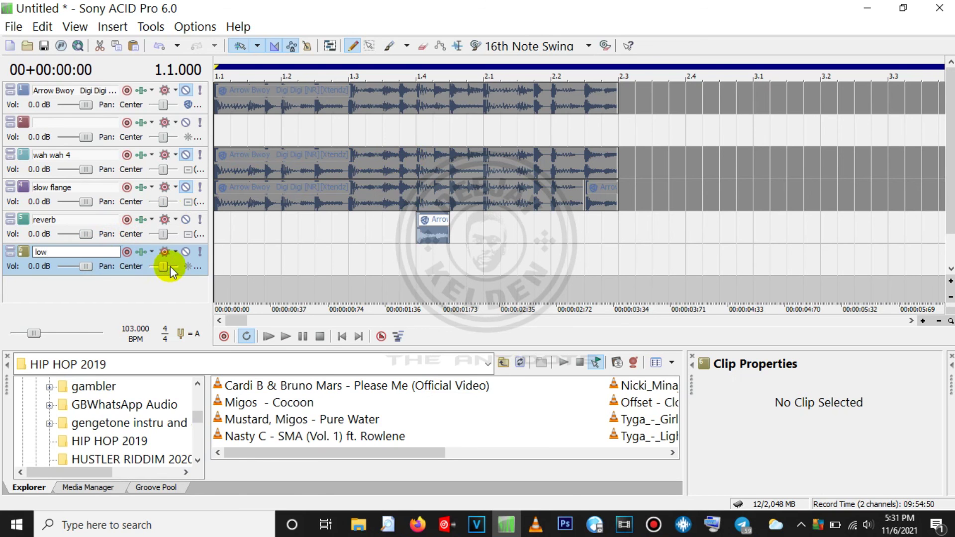
{"action": "left_click", "coordinate": [246, 198]}
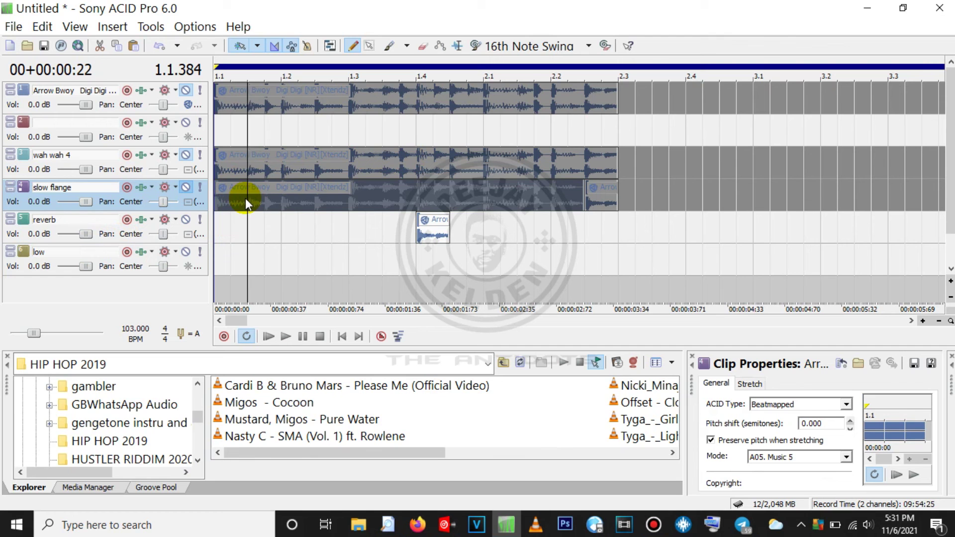
{"action": "left_click", "coordinate": [221, 256]}
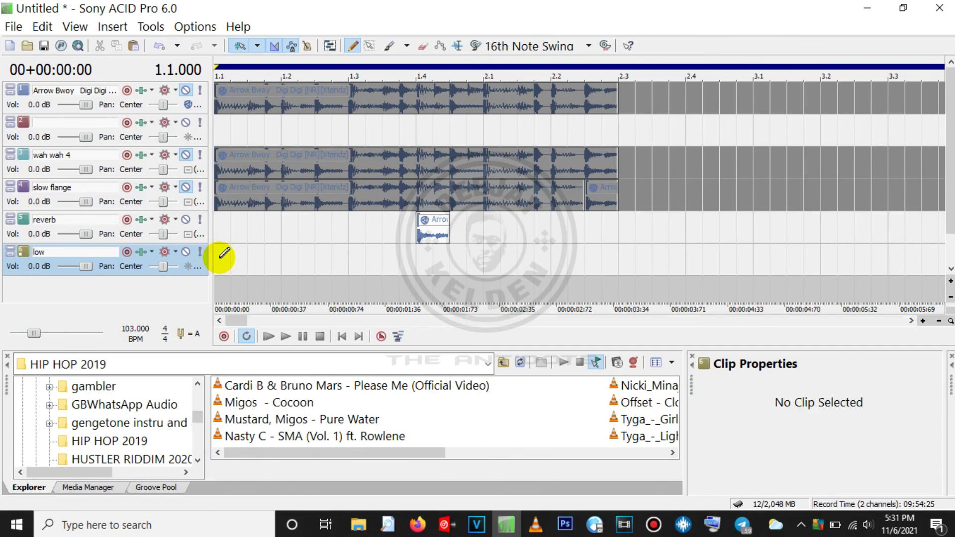
{"action": "left_click", "coordinate": [219, 258]}
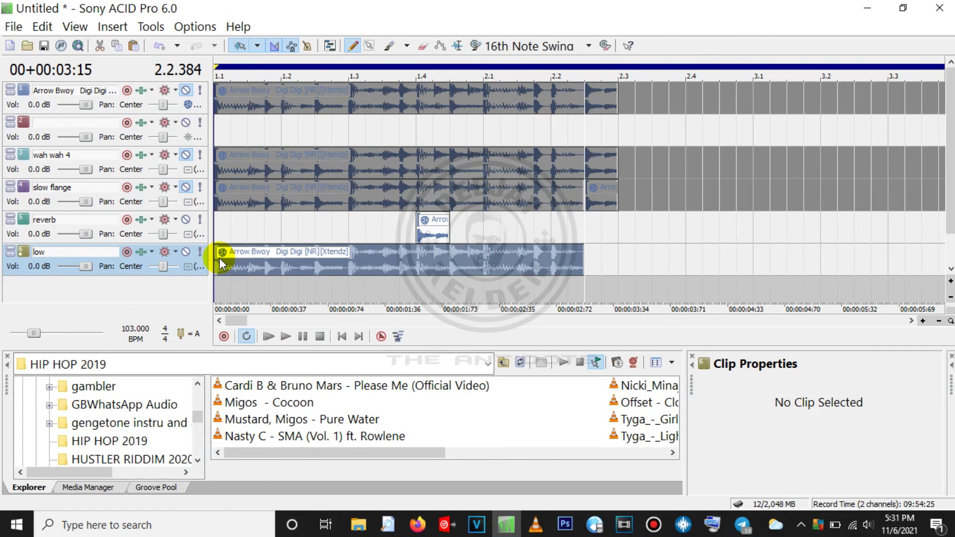
- Mute the reverb track and play the low track on its own from the start several times
{"action": "left_click", "coordinate": [185, 221]}
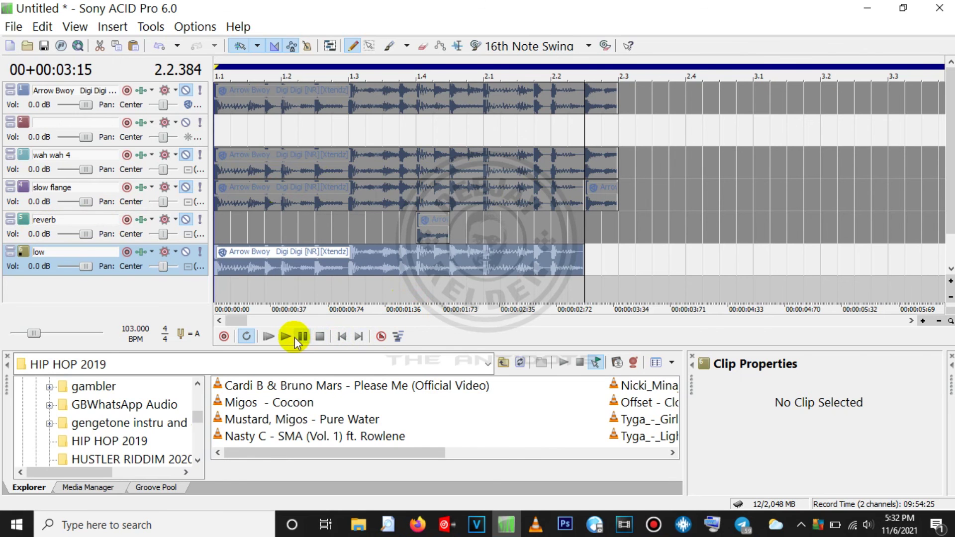
{"action": "left_click", "coordinate": [270, 338]}
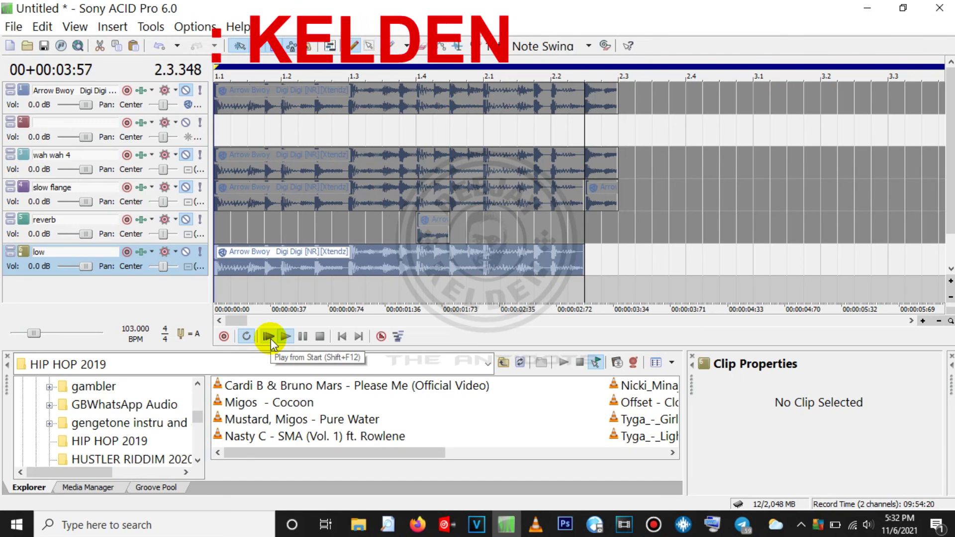
{"action": "left_click", "coordinate": [269, 338]}
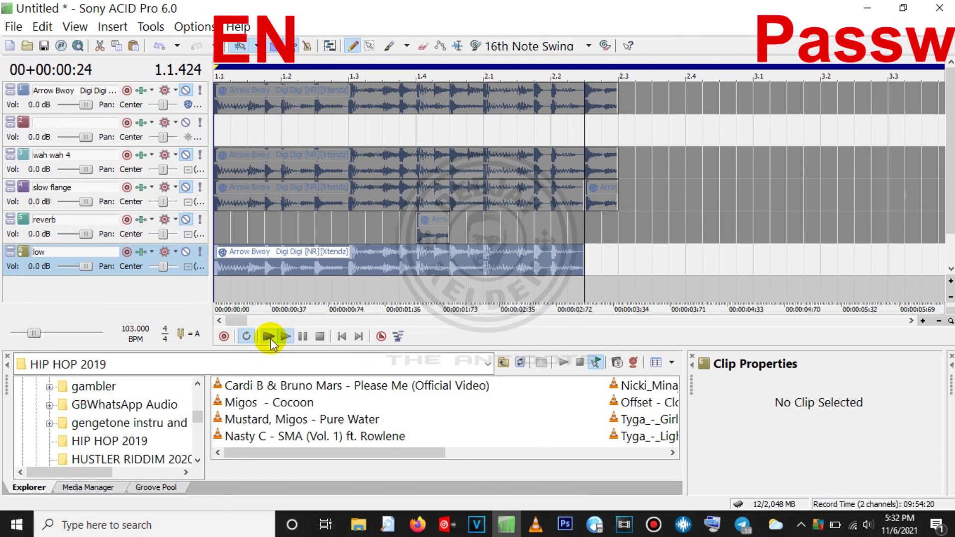
{"action": "left_click", "coordinate": [269, 337]}
{"action": "key", "text": "space"}
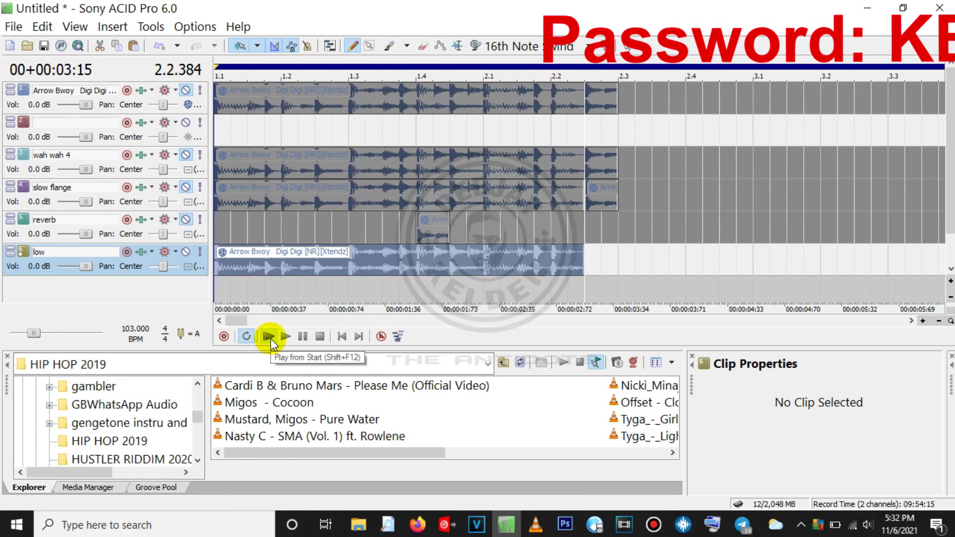
{"action": "key", "text": "space"}
{"action": "key", "text": "space"}
{"action": "key", "text": "space"}
{"action": "key", "text": "space"}
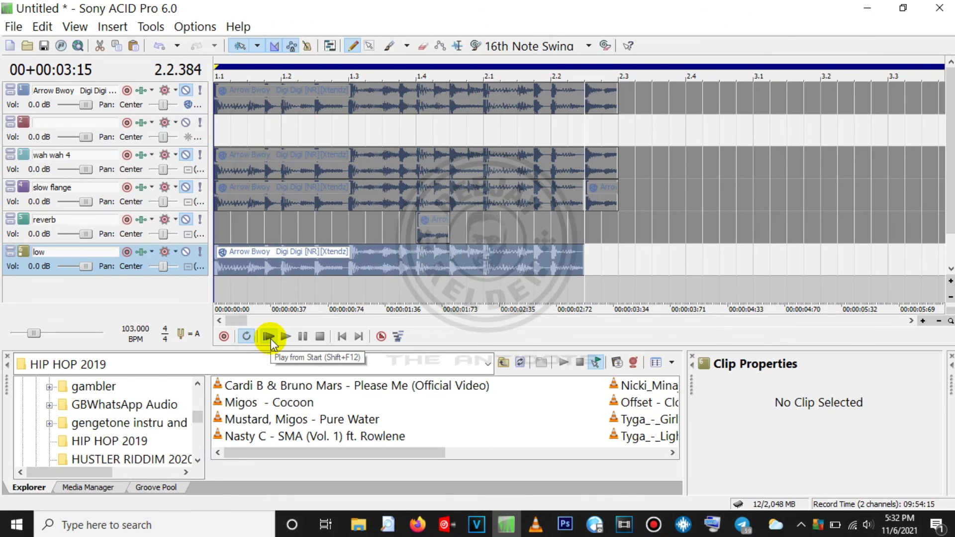
{"action": "left_click", "coordinate": [271, 339]}
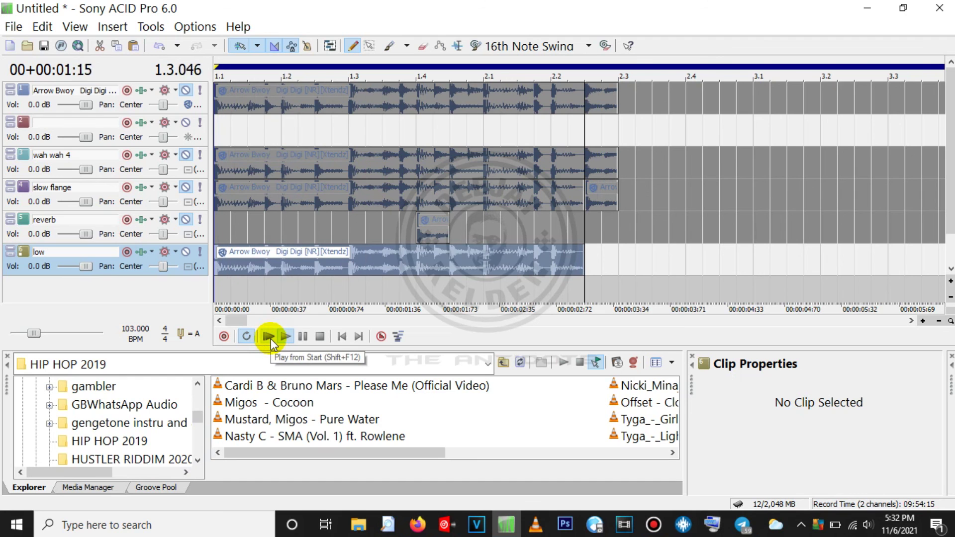
{"action": "left_click", "coordinate": [270, 339]}
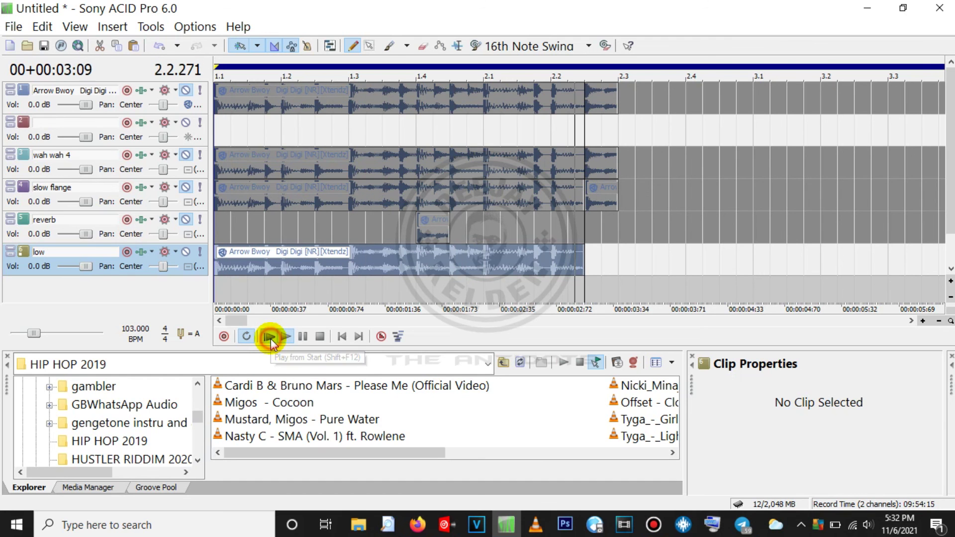
{"action": "key", "text": "space"}
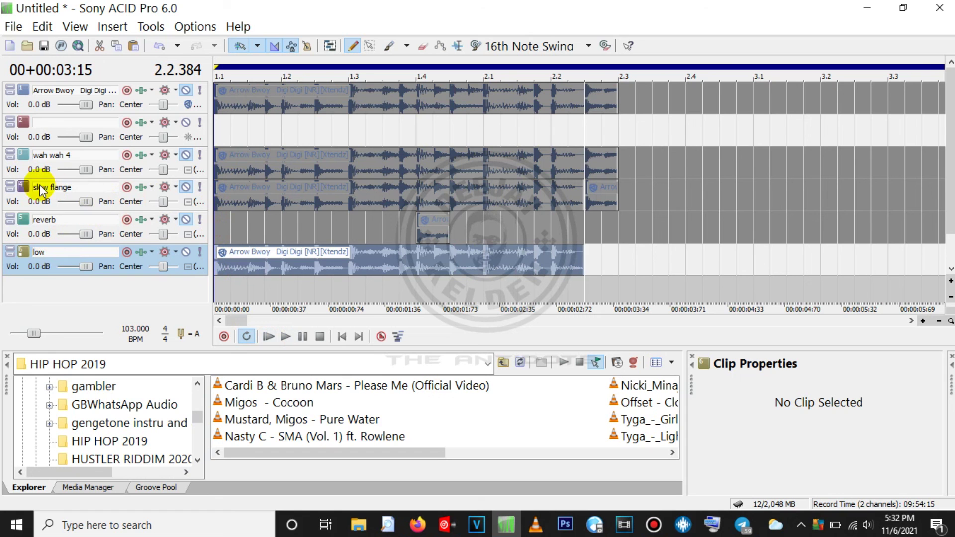
- Mute the low track, unmute the wah wah 4 track and play it from the start, returning to 1.1.000
{"action": "left_click", "coordinate": [188, 253]}
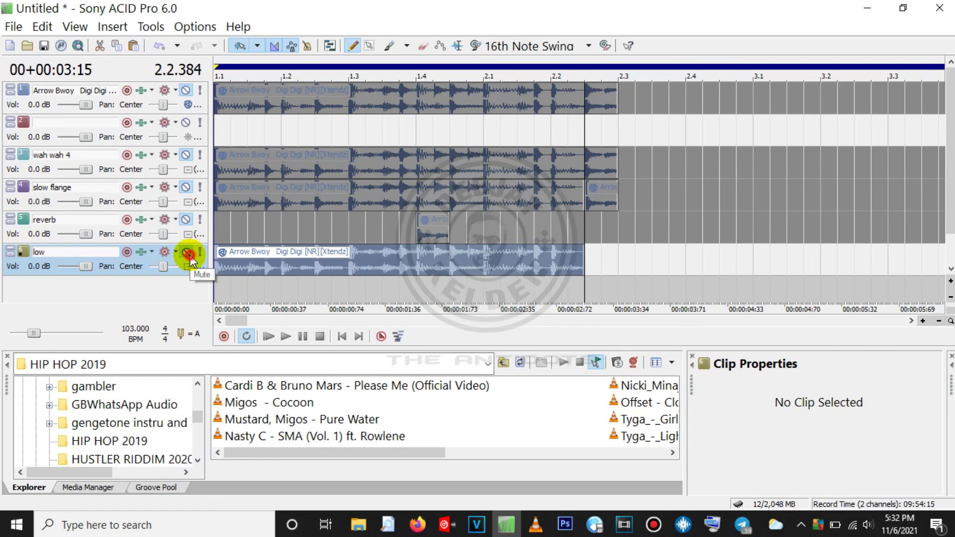
{"action": "left_click", "coordinate": [186, 156]}
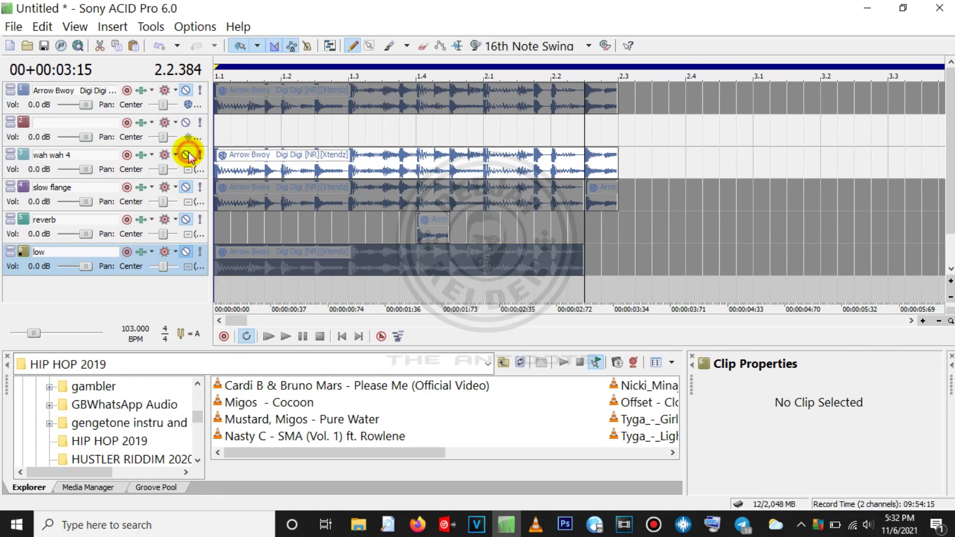
{"action": "left_click", "coordinate": [342, 337]}
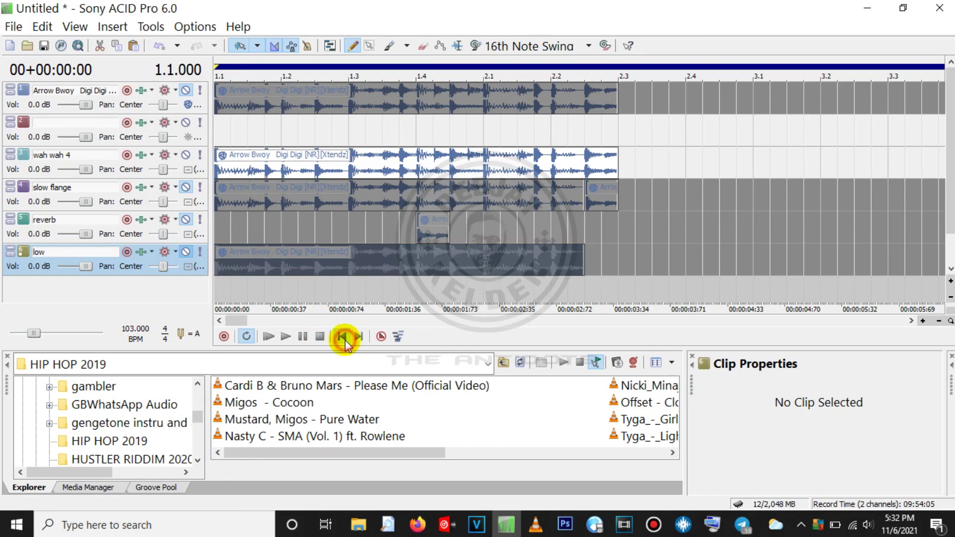
{"action": "key", "text": "space"}
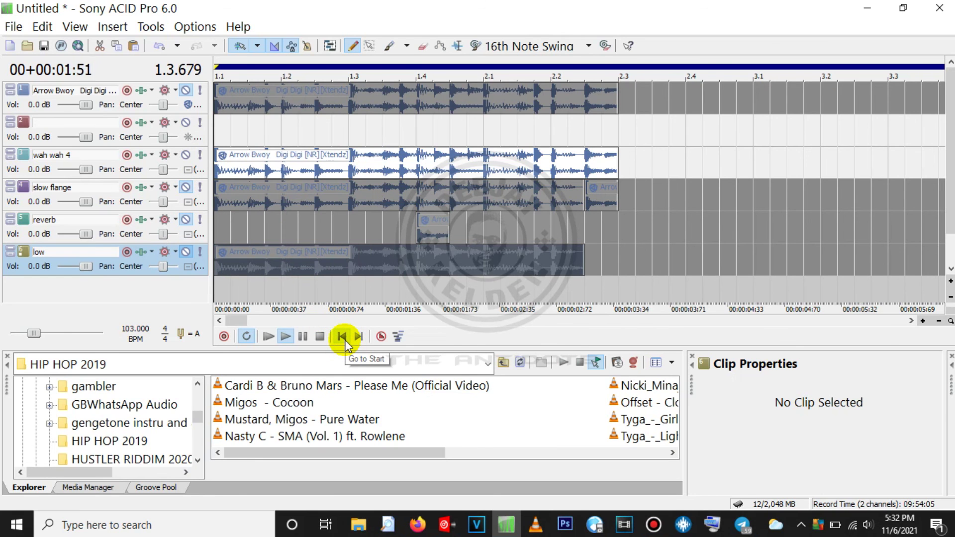
{"action": "left_click", "coordinate": [344, 342]}
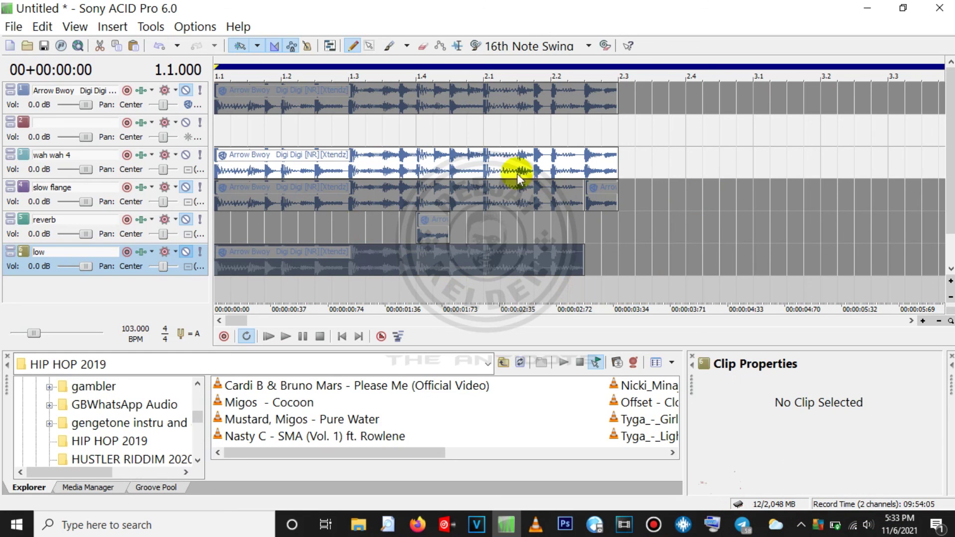
- Switch to the deejaying software channel in Telegram, and from there to the YouTube channel page in Firefox
{"action": "left_click", "coordinate": [743, 525]}
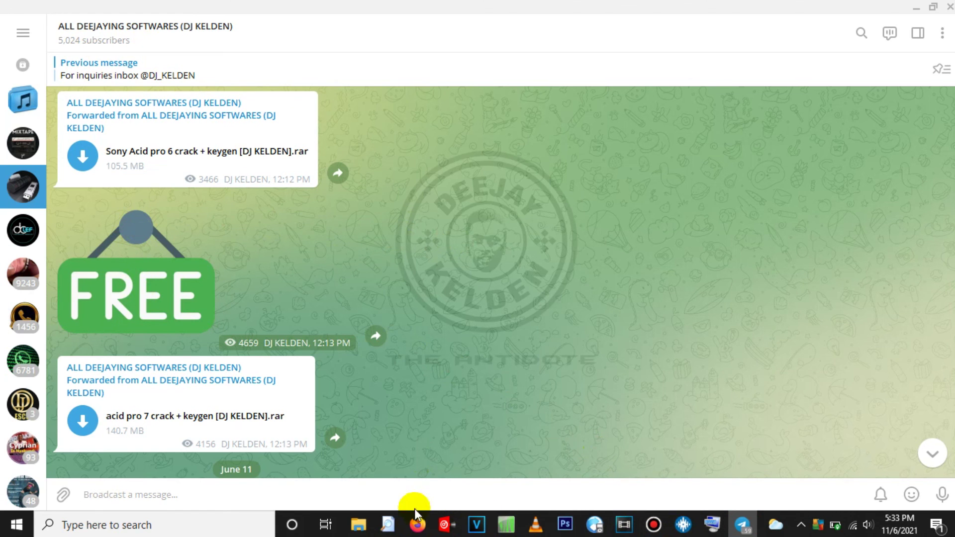
{"action": "left_click", "coordinate": [418, 525]}
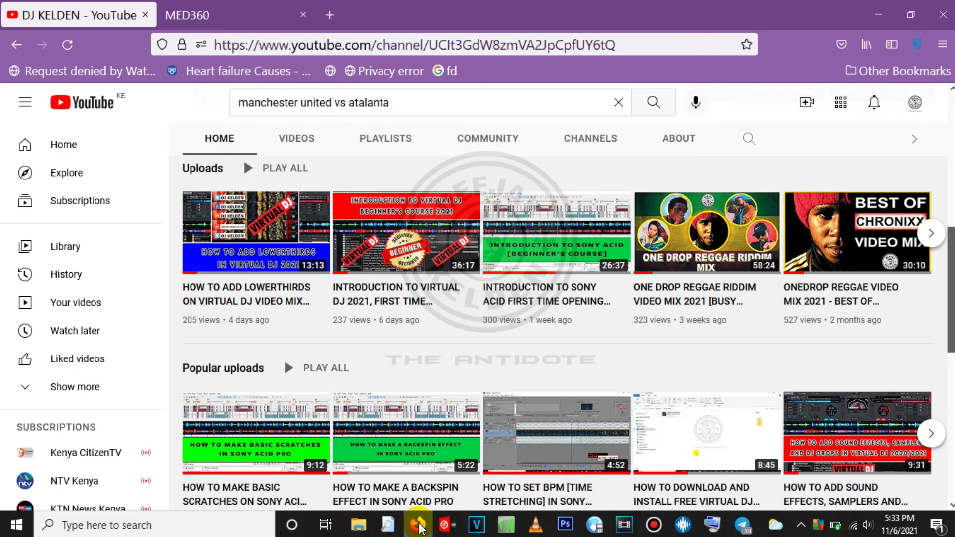